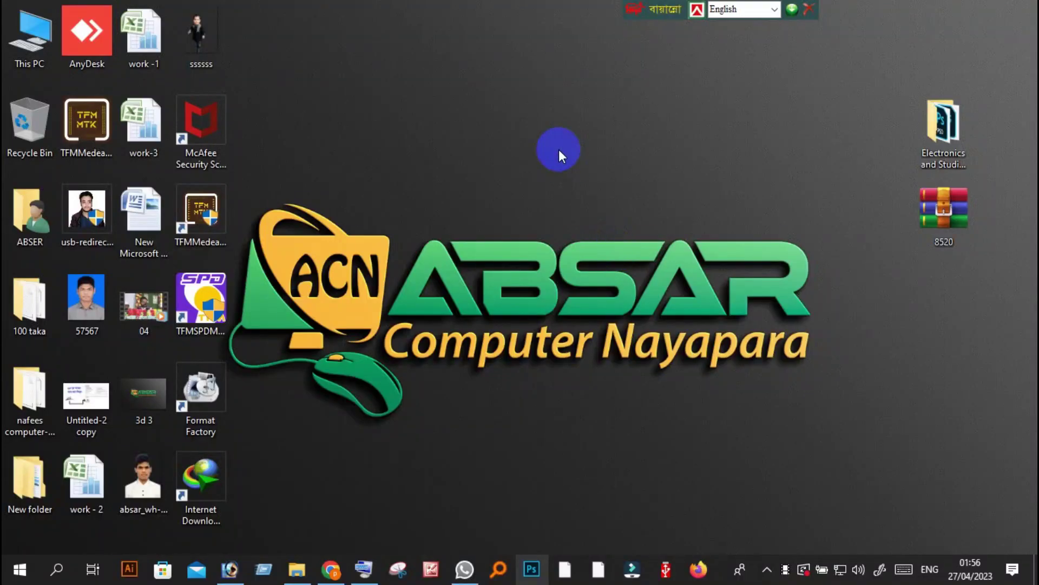
Refresh the desktop icons repeatedly from the desktop context menu
{"action": "right_click", "coordinate": [525, 139]}
{"action": "left_click", "coordinate": [585, 184]}
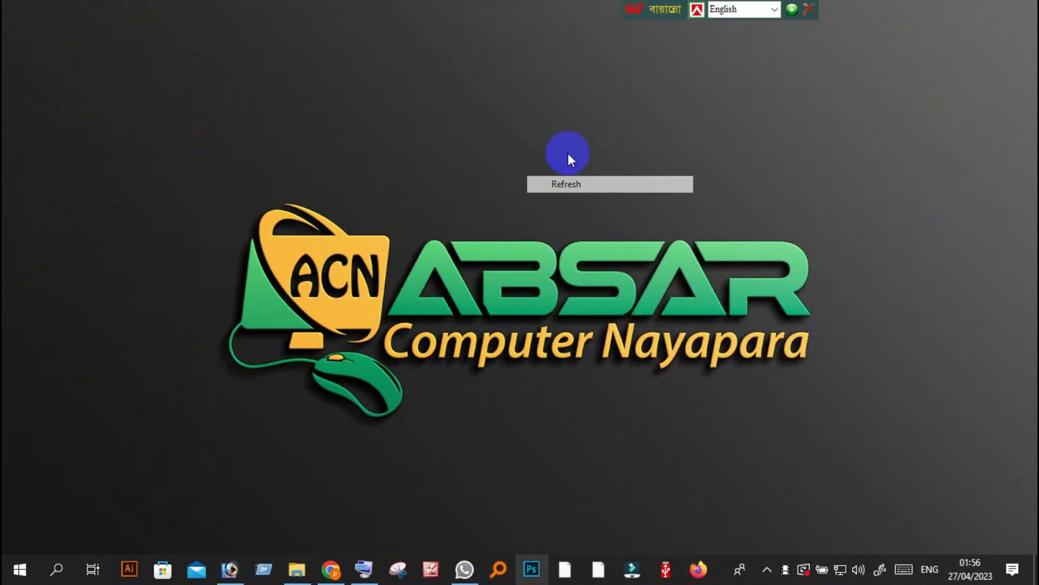
{"action": "right_click", "coordinate": [568, 155]}
{"action": "left_click", "coordinate": [607, 197]}
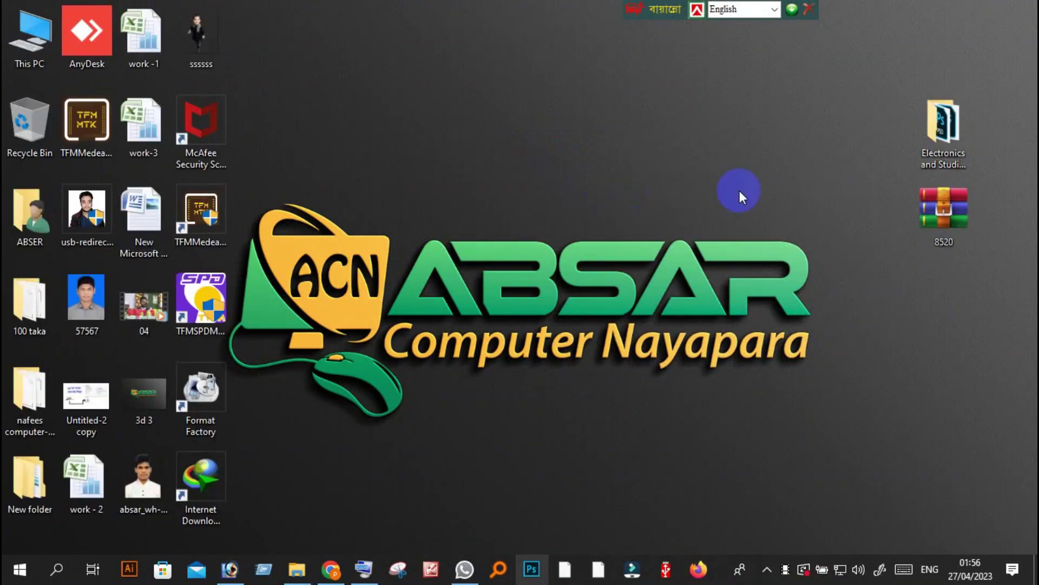
{"action": "right_click", "coordinate": [780, 207]}
{"action": "left_click", "coordinate": [792, 217]}
{"action": "right_click", "coordinate": [632, 180]}
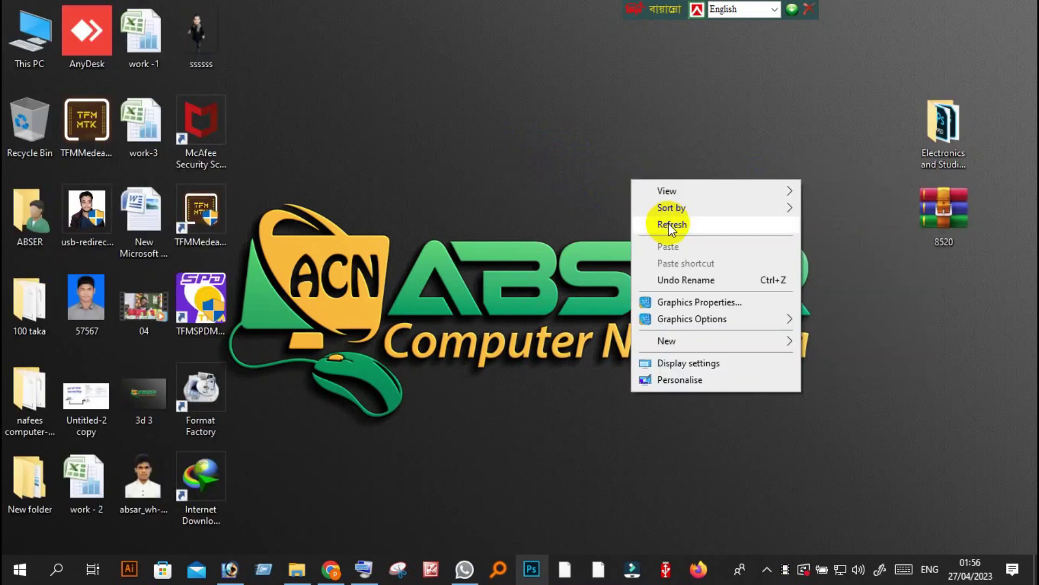
{"action": "left_click", "coordinate": [668, 223]}
{"action": "right_click", "coordinate": [606, 185]}
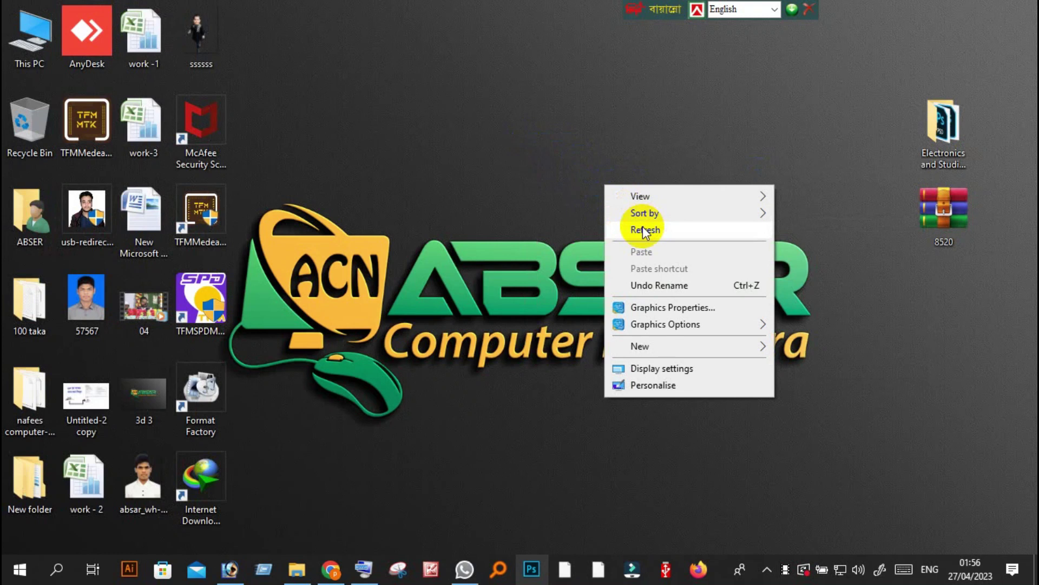
{"action": "left_click", "coordinate": [643, 229]}
{"action": "right_click", "coordinate": [562, 177]}
{"action": "left_click", "coordinate": [626, 222]}
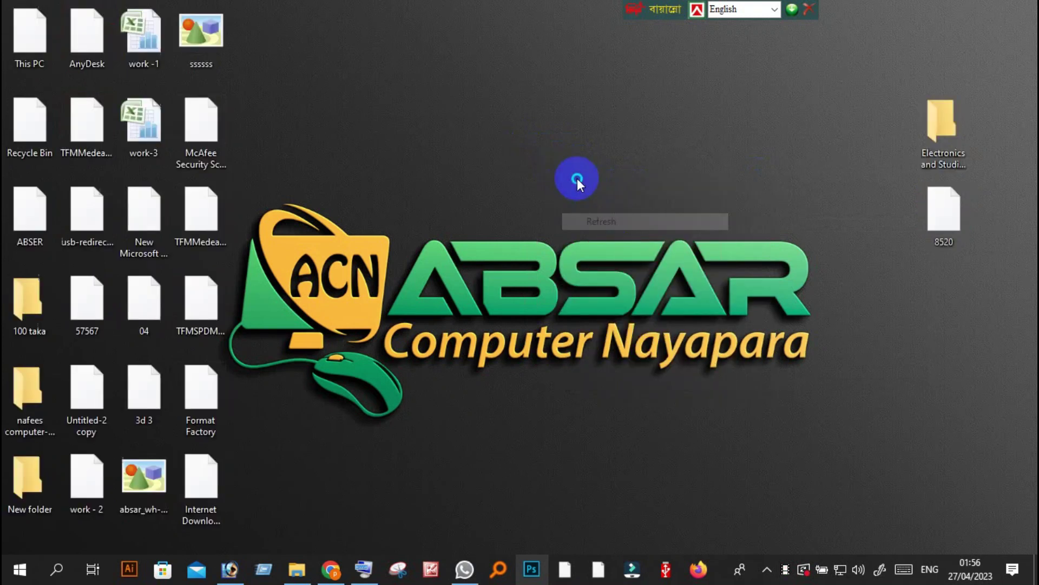
{"action": "right_click", "coordinate": [577, 178]}
{"action": "left_click", "coordinate": [615, 224]}
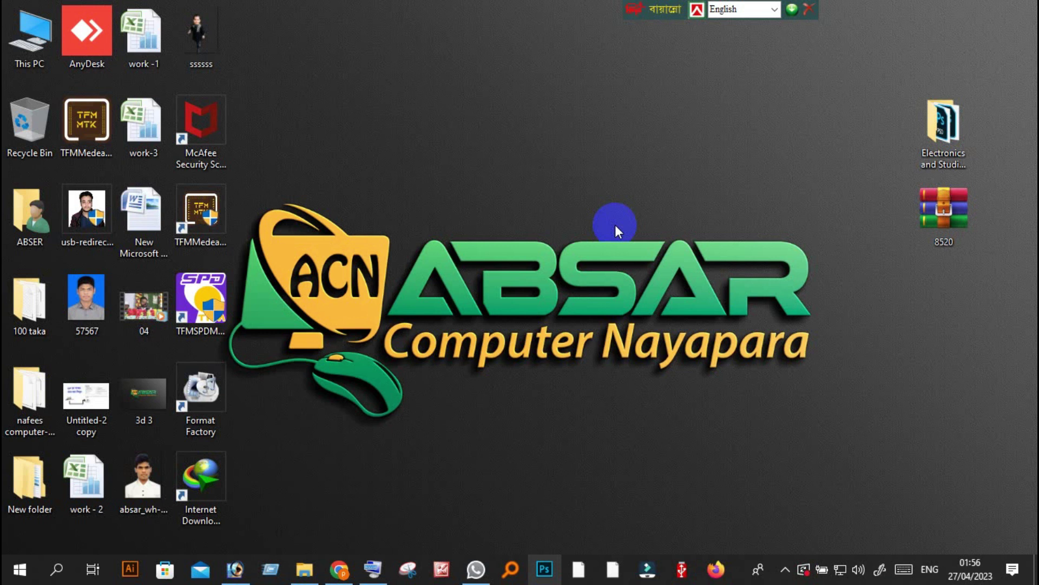
{"action": "right_click", "coordinate": [597, 197]}
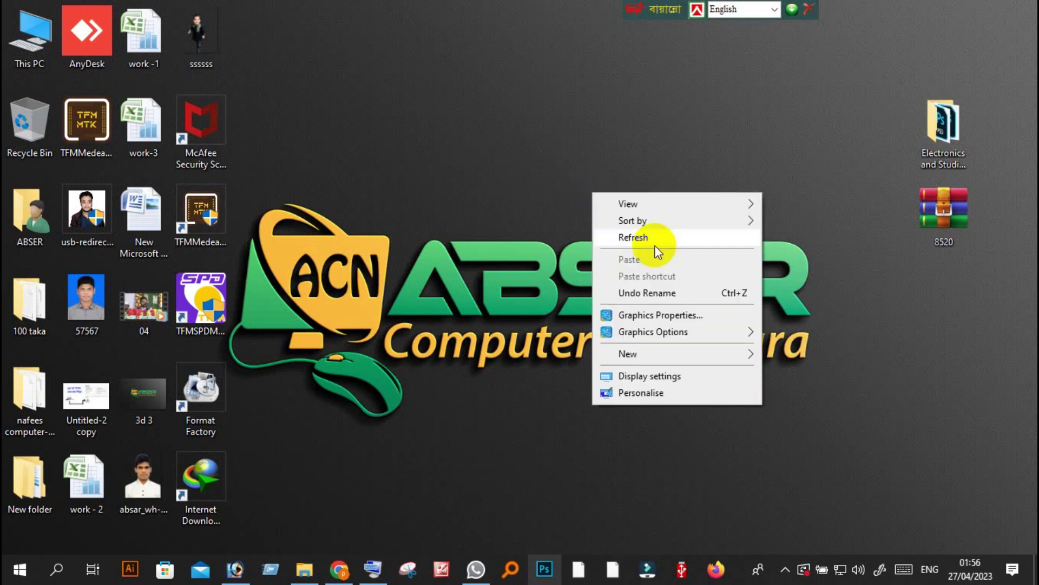
{"action": "left_click", "coordinate": [650, 239]}
{"action": "right_click", "coordinate": [525, 196]}
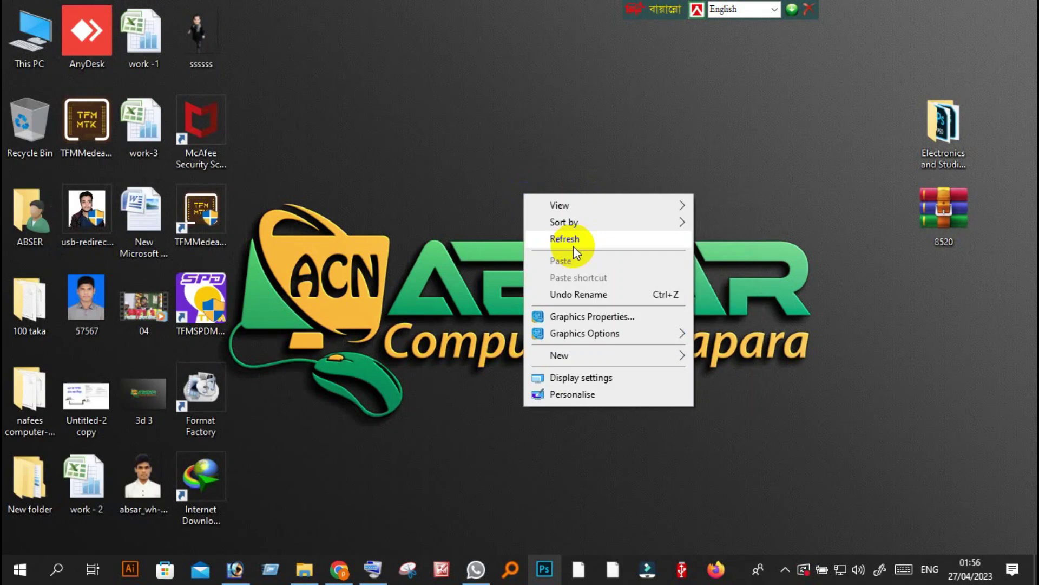
{"action": "left_click", "coordinate": [542, 238]}
{"action": "right_click", "coordinate": [484, 179]}
{"action": "left_click", "coordinate": [523, 228]}
Open the Electronics and Studio PSD folder and drag the absar PSD into Photoshop
{"action": "mouse_move", "coordinate": [945, 127]}
{"action": "left_mouse_down"}
{"action": "mouse_move", "coordinate": [838, 282]}
{"action": "mouse_move", "coordinate": [951, 107]}
{"action": "left_mouse_up"}
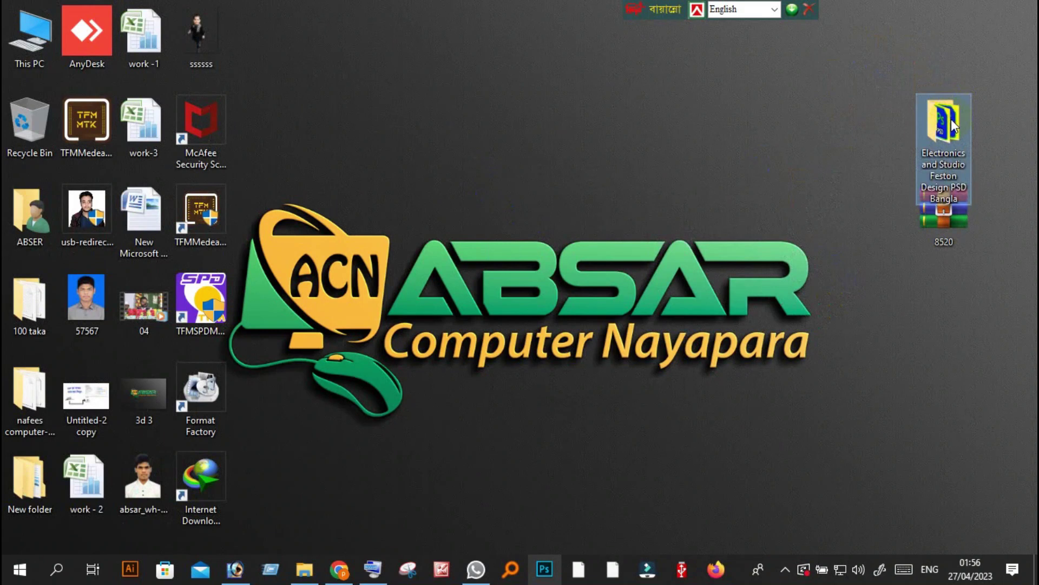
{"action": "double_click", "coordinate": [951, 119]}
{"action": "left_click_drag", "start_coordinate": [725, 329], "coordinate": [574, 205]}
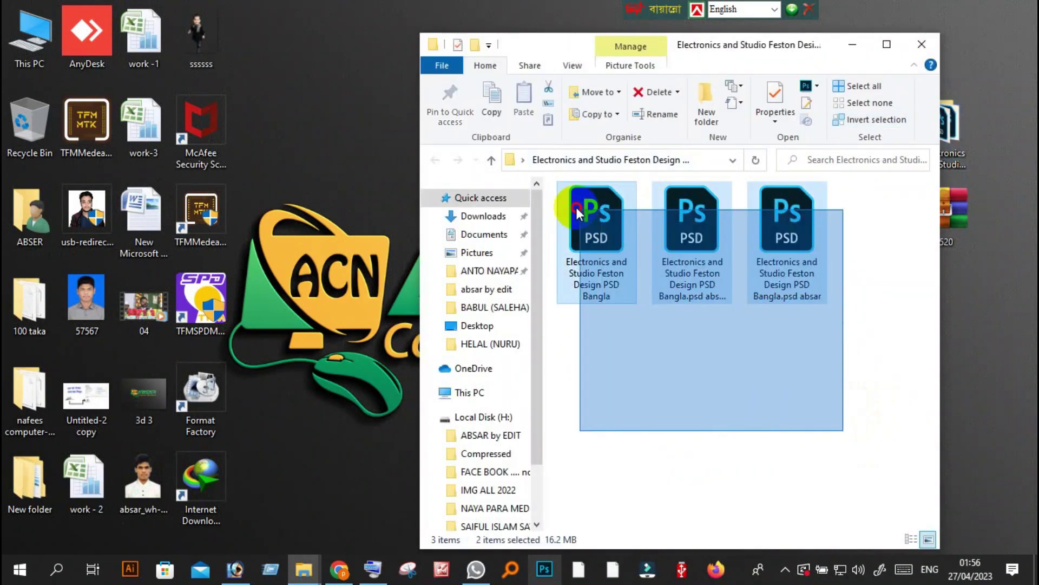
{"action": "mouse_move", "coordinate": [843, 377]}
{"action": "left_mouse_down"}
{"action": "mouse_move", "coordinate": [682, 290]}
{"action": "mouse_move", "coordinate": [598, 195]}
{"action": "left_mouse_up"}
{"action": "left_click_drag", "start_coordinate": [837, 386], "coordinate": [580, 230]}
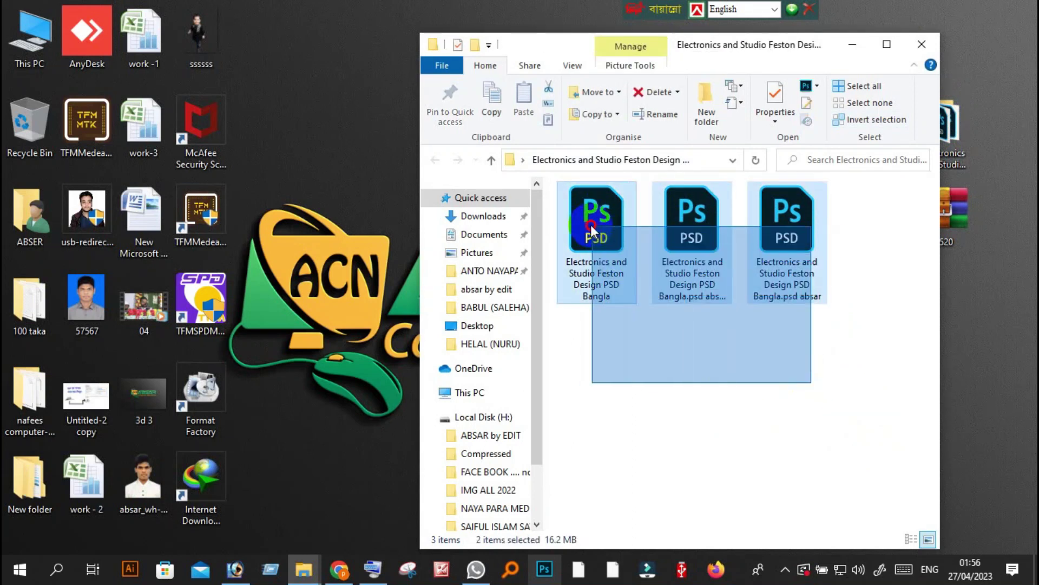
{"action": "mouse_move", "coordinate": [811, 383]}
{"action": "left_mouse_down"}
{"action": "mouse_move", "coordinate": [657, 265]}
{"action": "mouse_move", "coordinate": [678, 408]}
{"action": "left_mouse_up"}
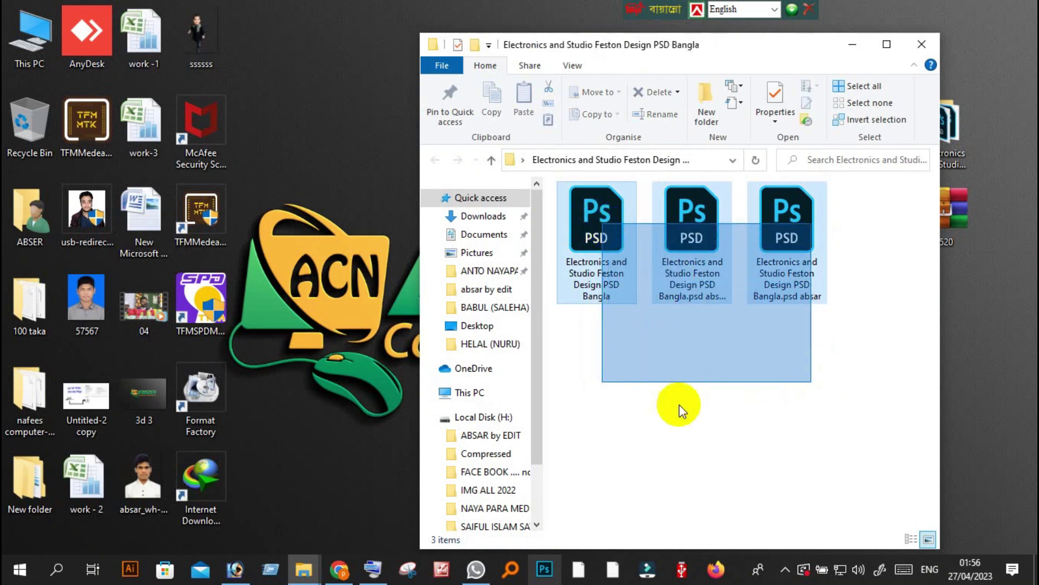
{"action": "left_click", "coordinate": [677, 409]}
{"action": "mouse_move", "coordinate": [779, 220]}
{"action": "left_mouse_down"}
{"action": "mouse_move", "coordinate": [876, 340]}
{"action": "mouse_move", "coordinate": [234, 578]}
{"action": "mouse_move", "coordinate": [263, 241]}
{"action": "left_mouse_up"}
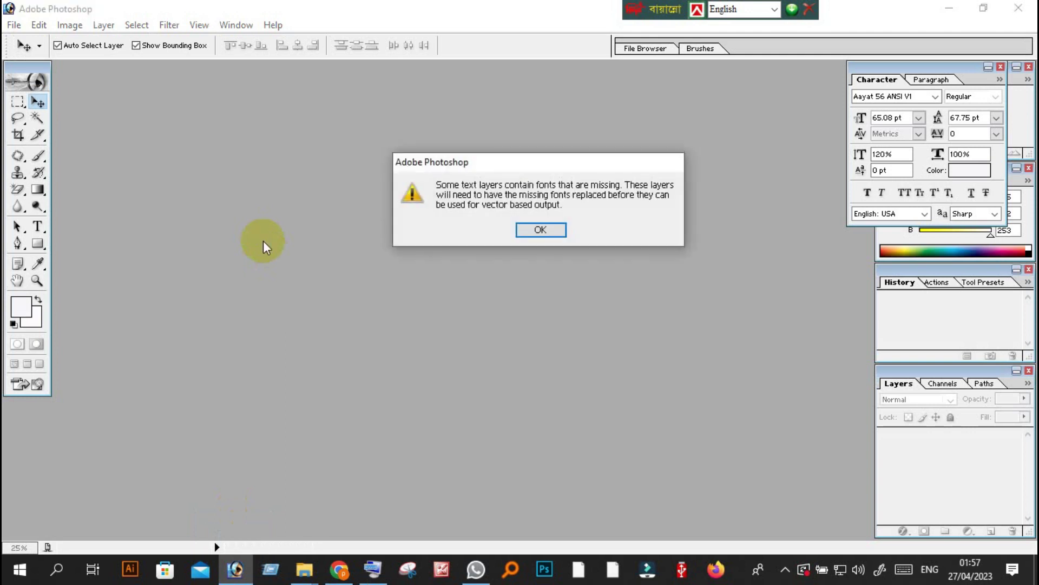
Dismiss the missing-fonts warning and maximize the flyer document
{"action": "left_click", "coordinate": [545, 232]}
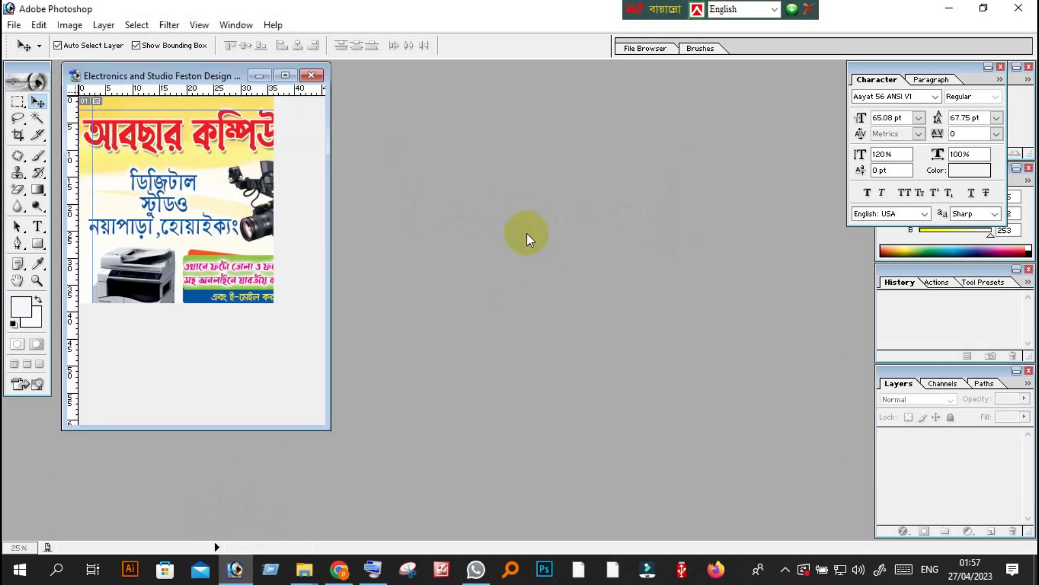
{"action": "left_click", "coordinate": [283, 75]}
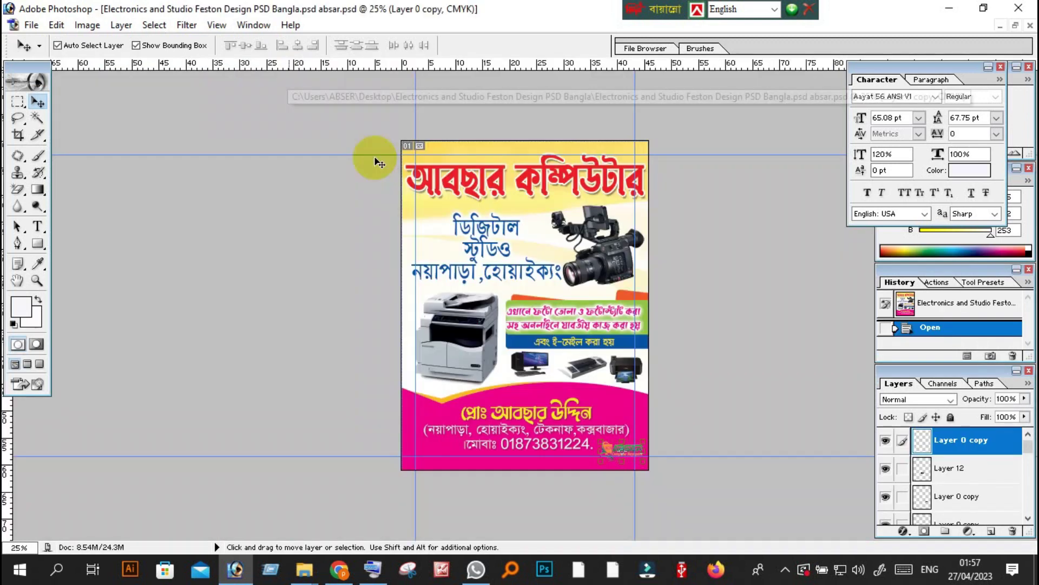
{"action": "scroll", "coordinate": [513, 313], "scroll_direction": "up", "scroll_amount": 1}
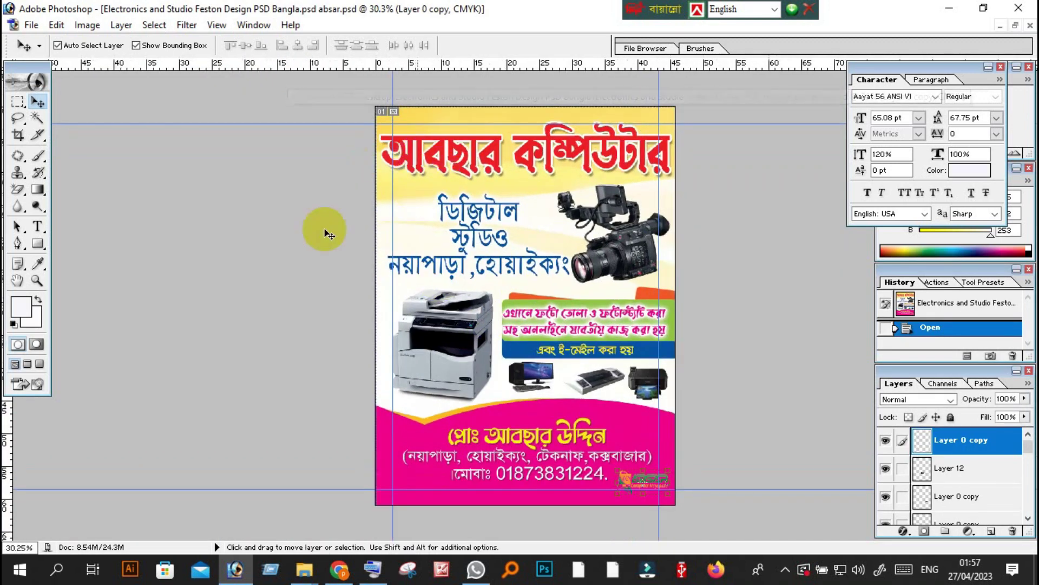
Edit the Bangla heading text layer, commit it, and fit the flyer to screen
{"action": "left_click", "coordinate": [38, 226]}
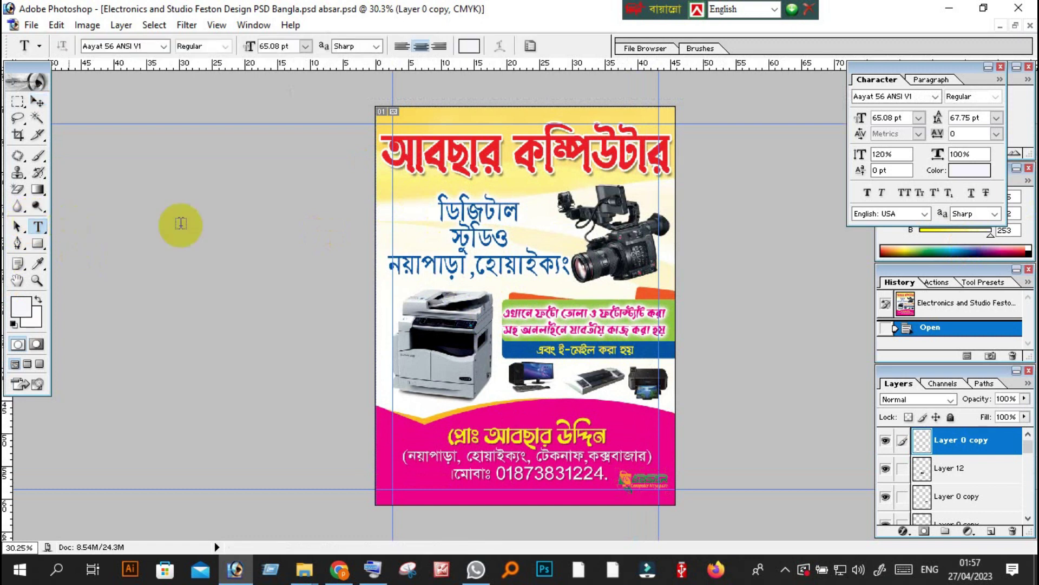
{"action": "left_click_drag", "start_coordinate": [385, 162], "coordinate": [667, 188]}
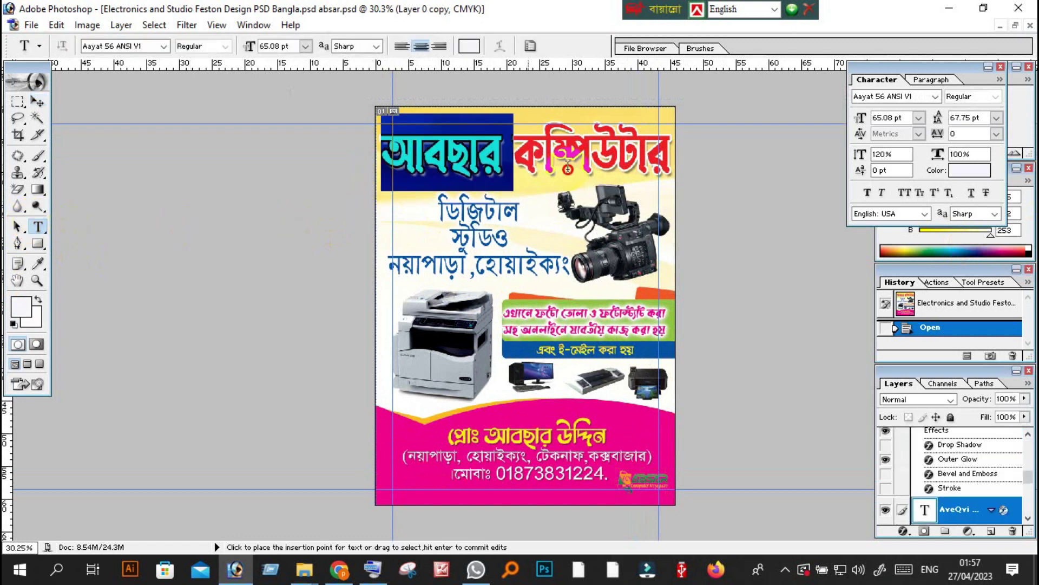
{"action": "left_click", "coordinate": [668, 188]}
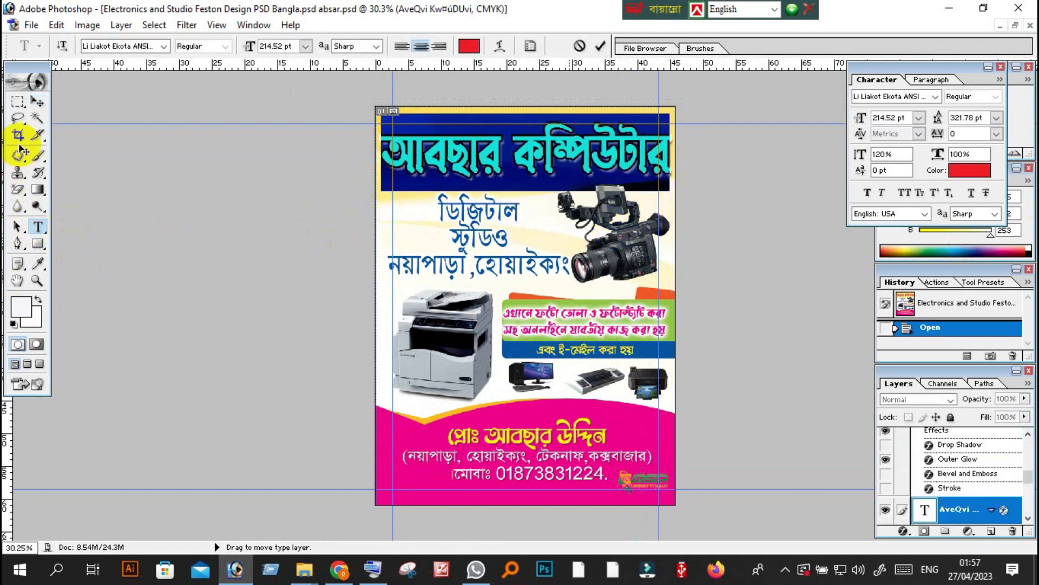
{"action": "left_click", "coordinate": [18, 136]}
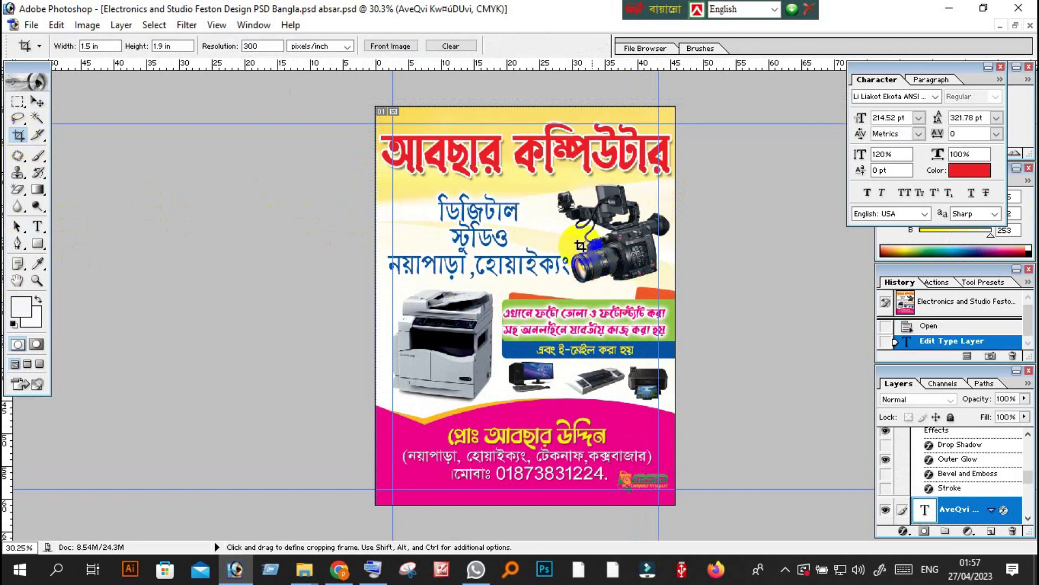
{"action": "key", "text": "ctrl+0"}
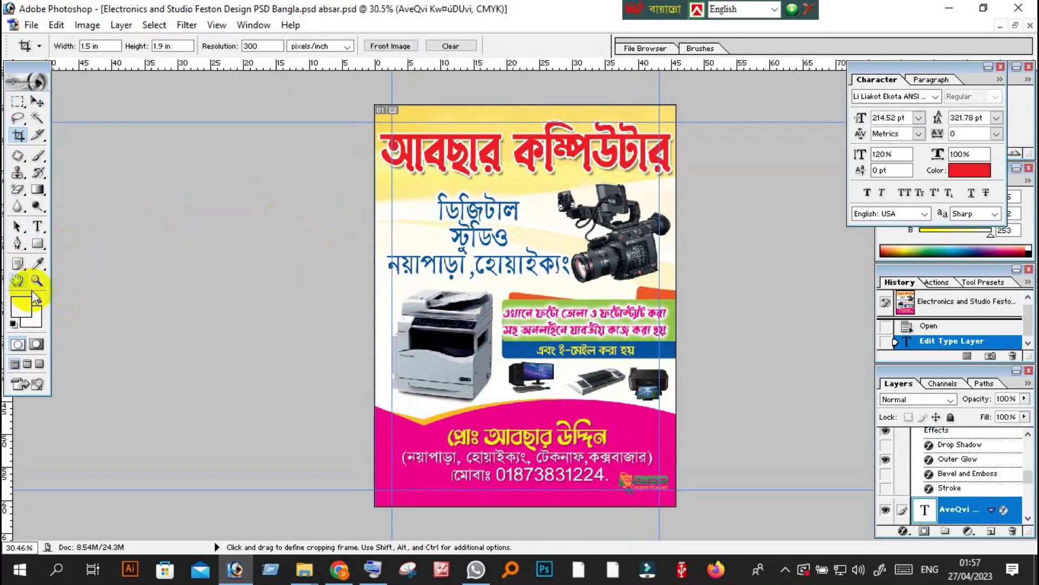
{"action": "left_click", "coordinate": [38, 282]}
{"action": "left_click", "coordinate": [668, 496]}
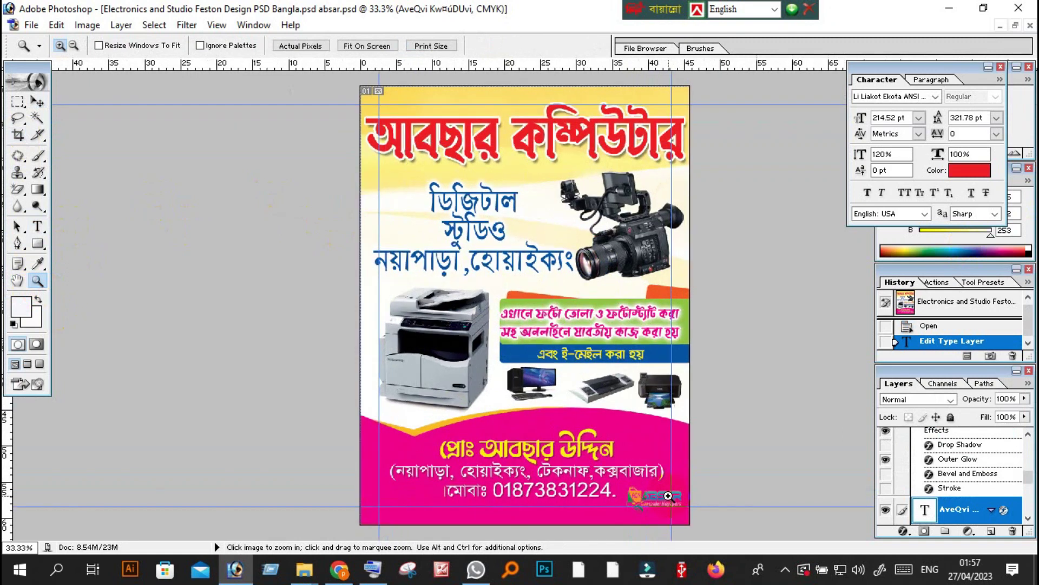
{"action": "left_click", "coordinate": [668, 496]}
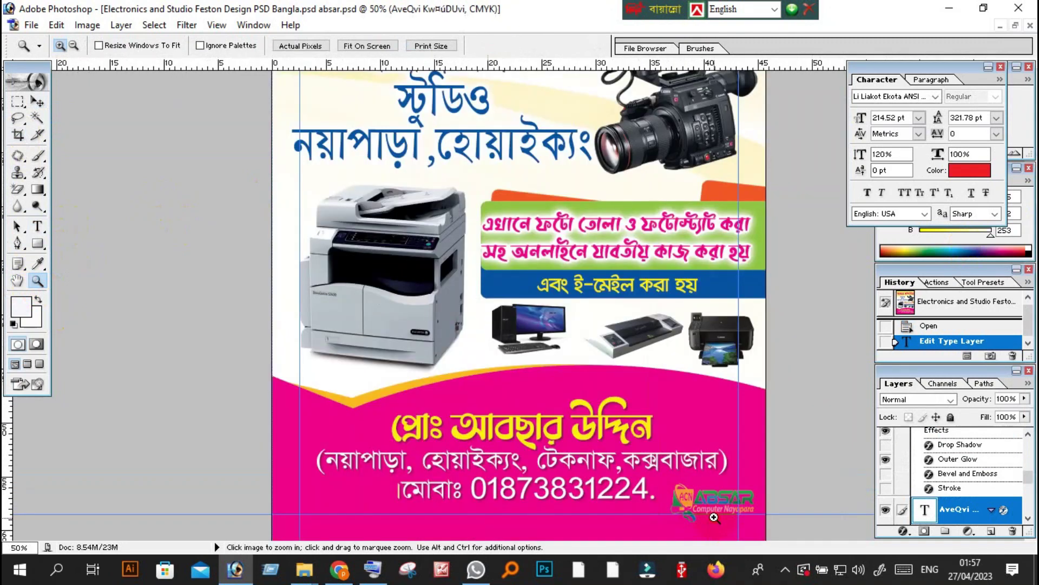
{"action": "left_click", "coordinate": [714, 518]}
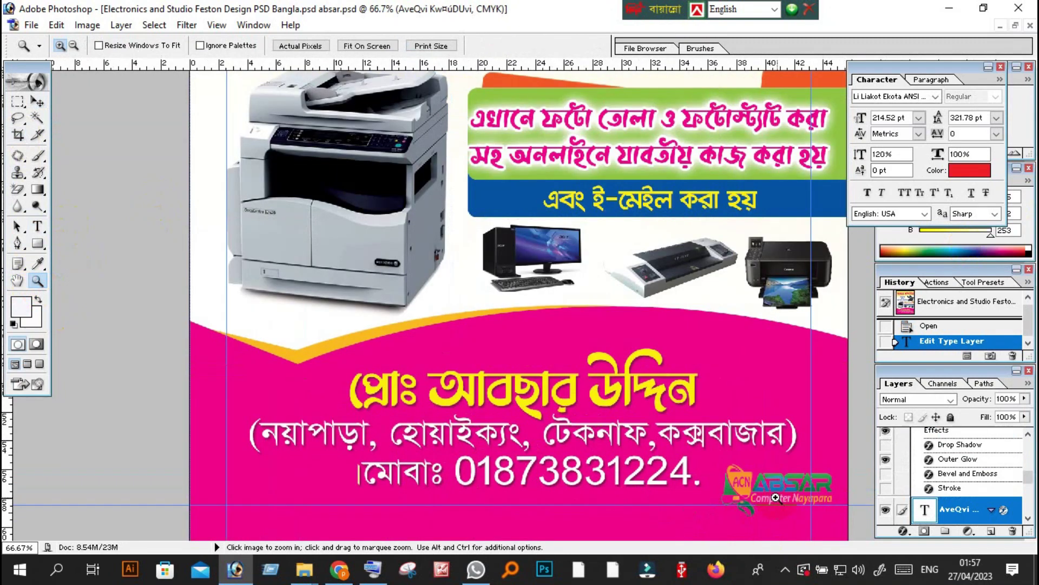
{"action": "scroll", "coordinate": [579, 383], "scroll_direction": "up", "scroll_amount": 5}
{"action": "scroll", "coordinate": [563, 378], "scroll_direction": "up", "scroll_amount": 3}
{"action": "scroll", "coordinate": [547, 378], "scroll_direction": "up", "scroll_amount": 2}
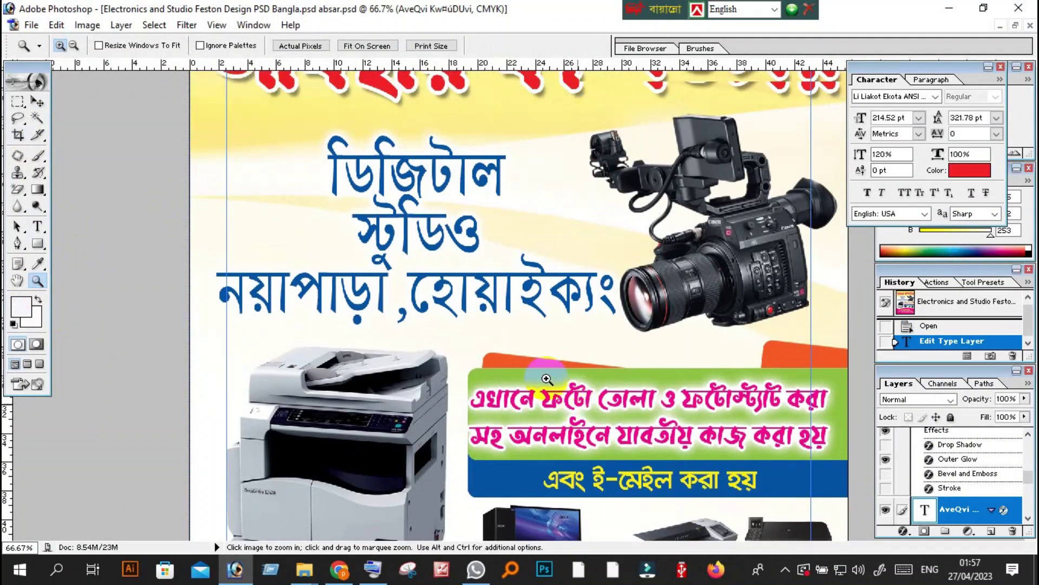
{"action": "scroll", "coordinate": [546, 378], "scroll_direction": "up", "scroll_amount": 2}
{"action": "right_click", "coordinate": [459, 306]}
{"action": "left_click", "coordinate": [478, 319]}
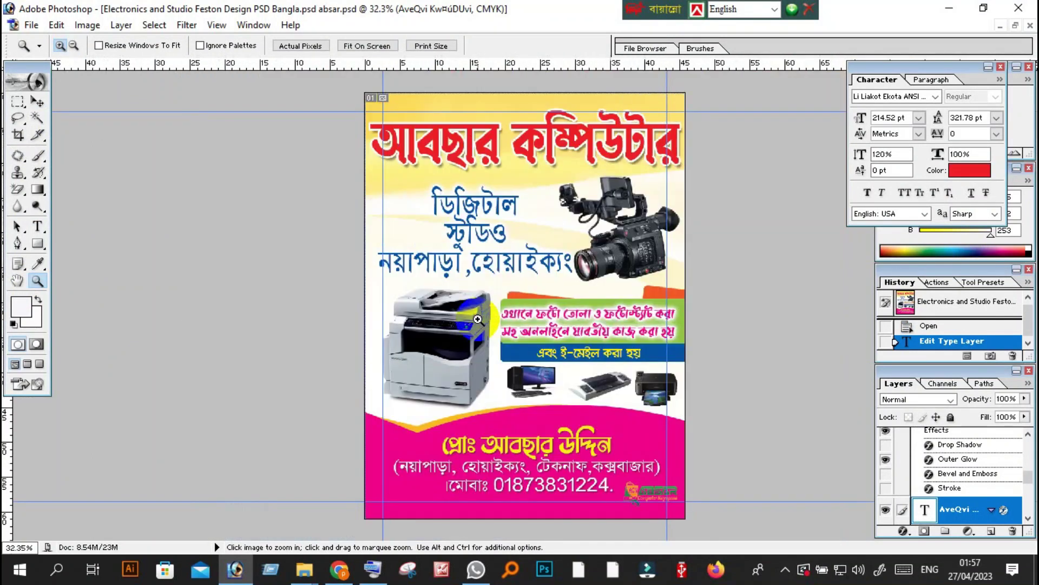
{"action": "left_click", "coordinate": [37, 101]}
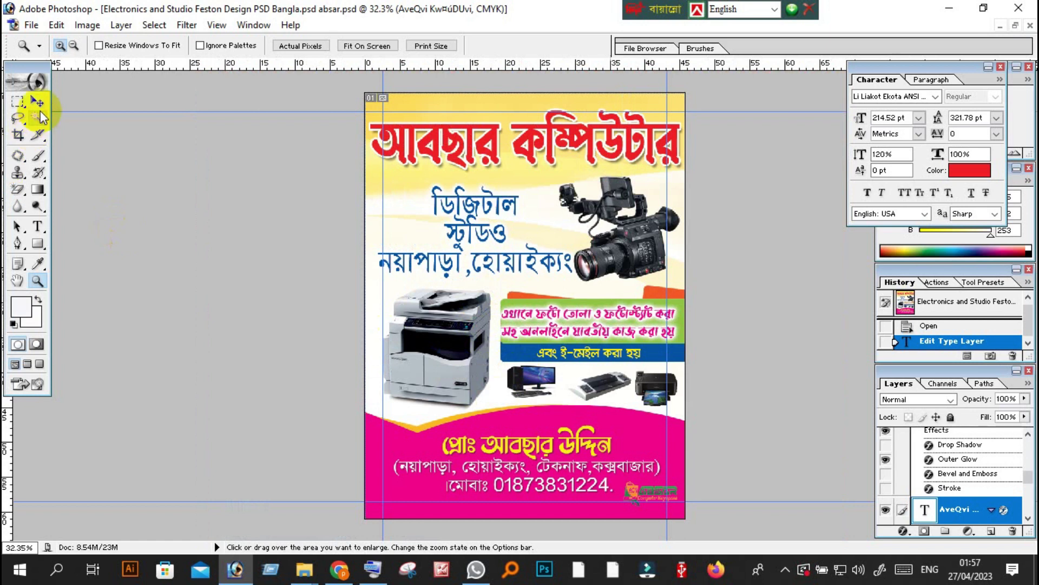
{"action": "left_click", "coordinate": [455, 354]}
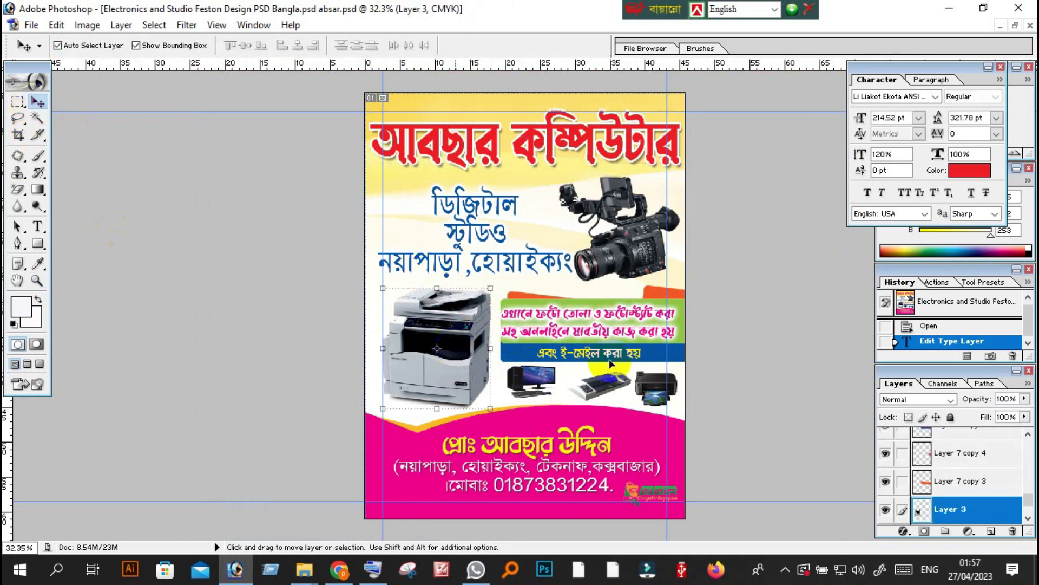
Nudge the vertical guide left while checking the computer, printer, title and owner-name layers
{"action": "left_click", "coordinate": [544, 384]}
{"action": "left_click", "coordinate": [665, 393]}
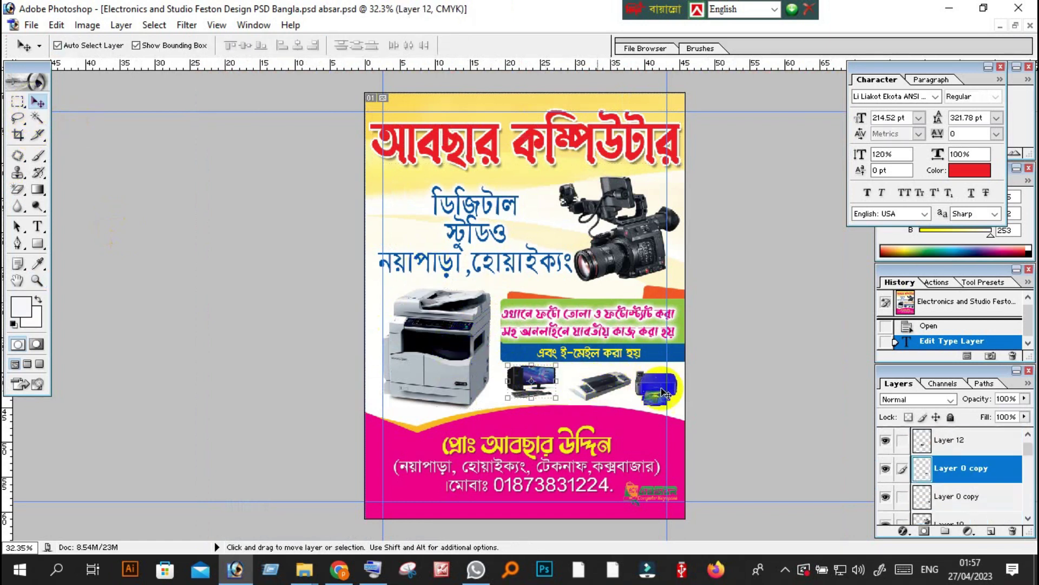
{"action": "left_click_drag", "start_coordinate": [665, 397], "coordinate": [532, 396]}
{"action": "left_click", "coordinate": [660, 390]}
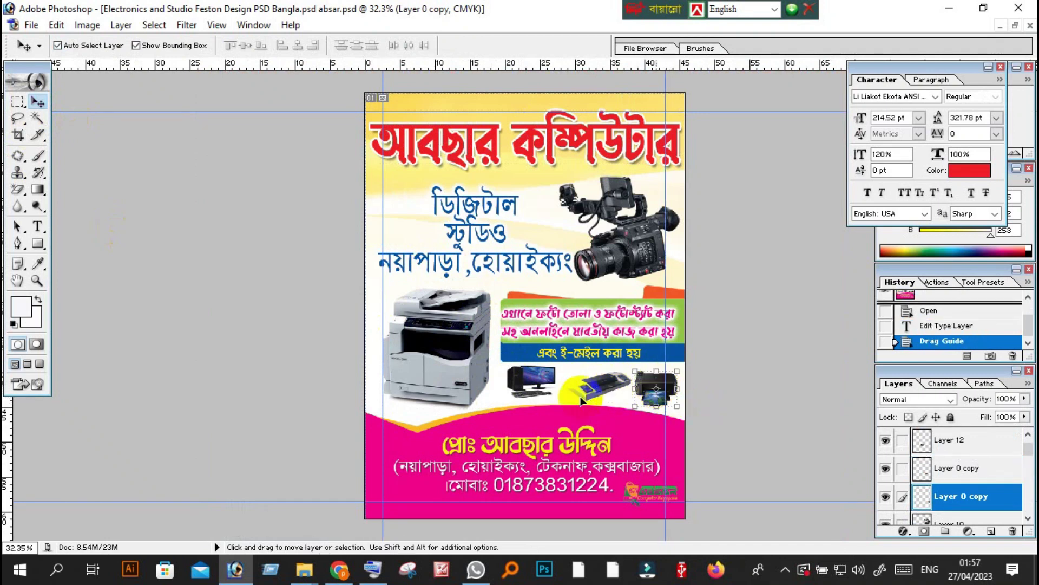
{"action": "left_click", "coordinate": [531, 381]}
{"action": "left_click", "coordinate": [488, 147]}
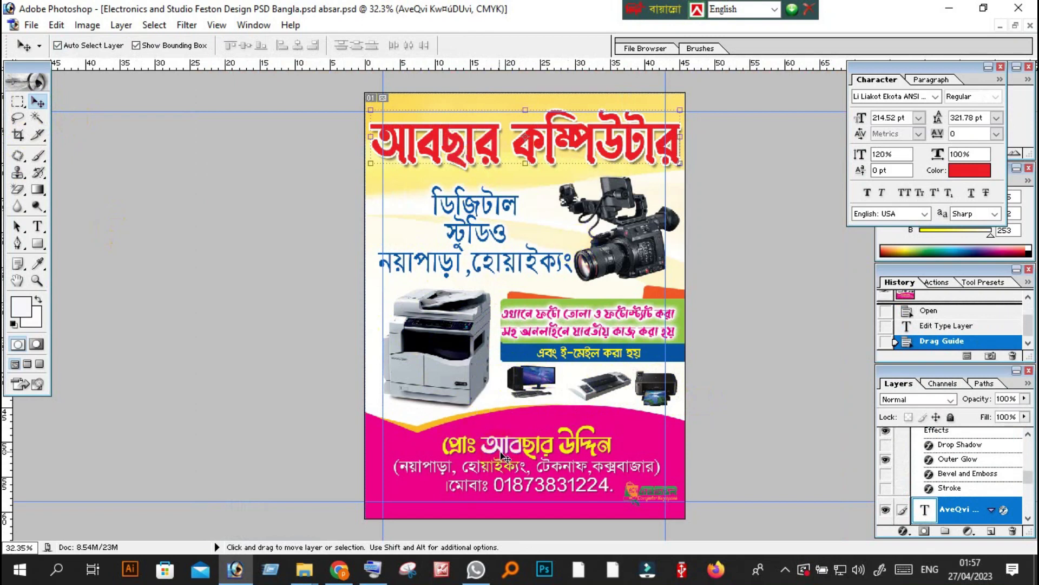
{"action": "left_click", "coordinate": [516, 456]}
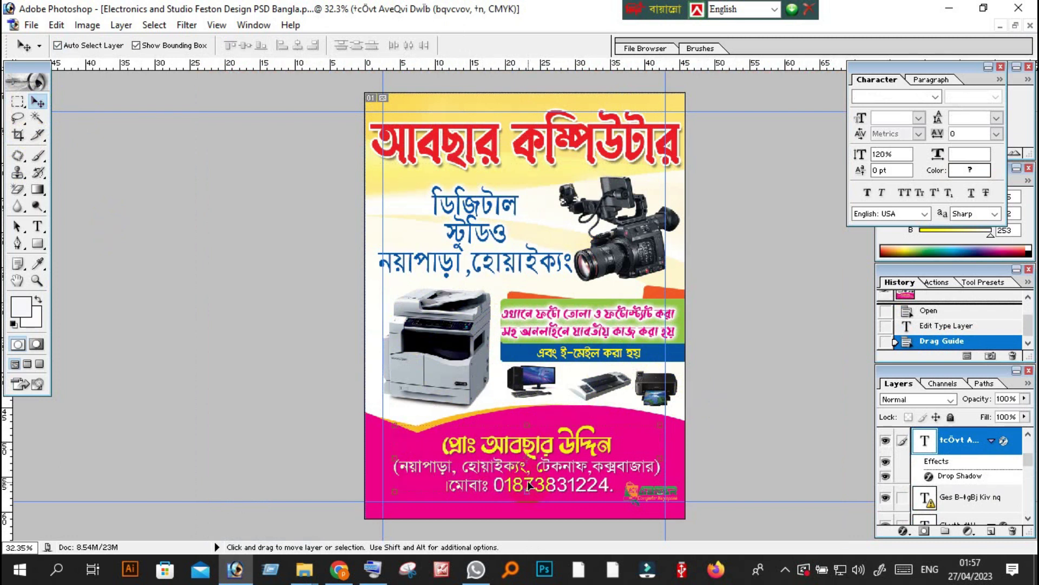
{"action": "scroll", "coordinate": [530, 486], "scroll_direction": "down", "scroll_amount": 2}
{"action": "scroll", "coordinate": [530, 486], "scroll_direction": "down", "scroll_amount": 1}
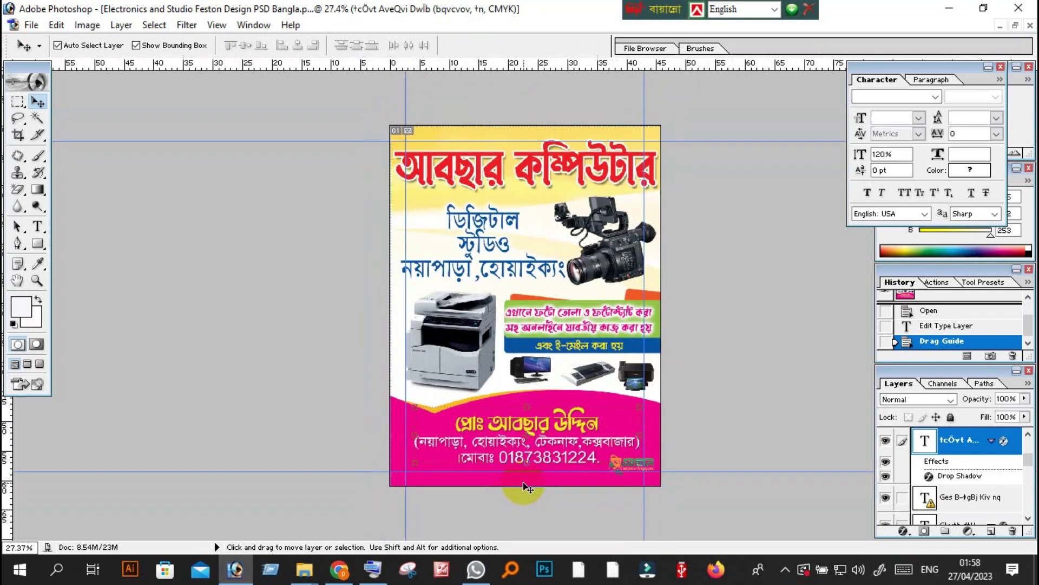
{"action": "scroll", "coordinate": [532, 475], "scroll_direction": "down", "scroll_amount": 1}
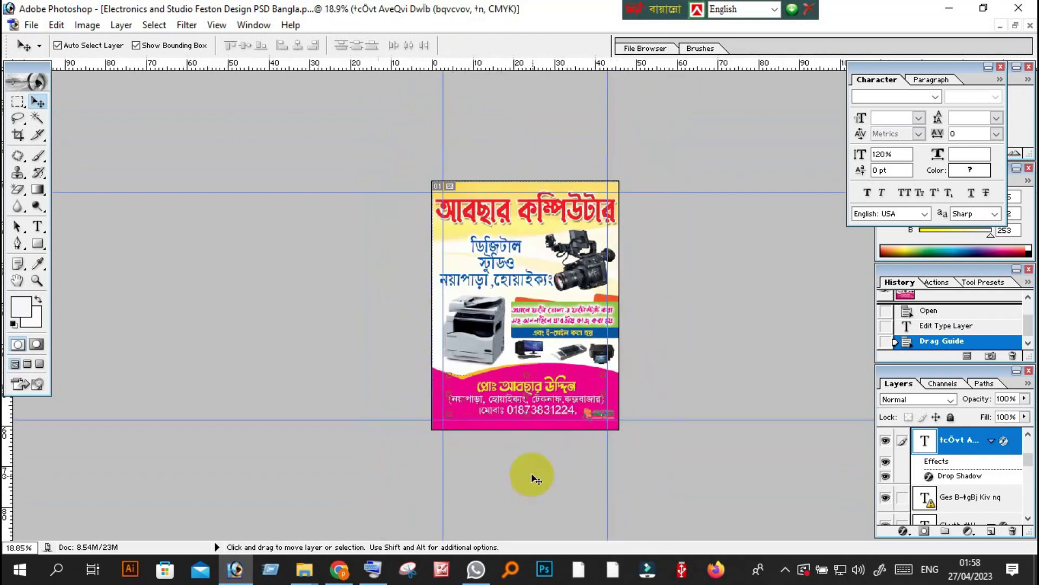
{"action": "scroll", "coordinate": [532, 476], "scroll_direction": "up", "scroll_amount": 1}
{"action": "scroll", "coordinate": [532, 475], "scroll_direction": "up", "scroll_amount": 2}
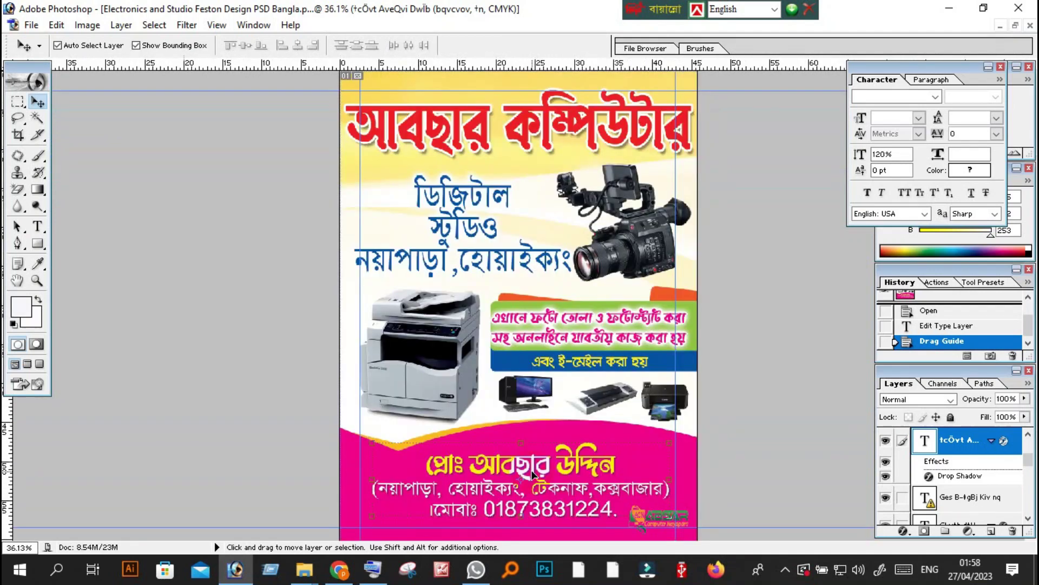
{"action": "left_click", "coordinate": [37, 280]}
{"action": "right_click", "coordinate": [373, 331]}
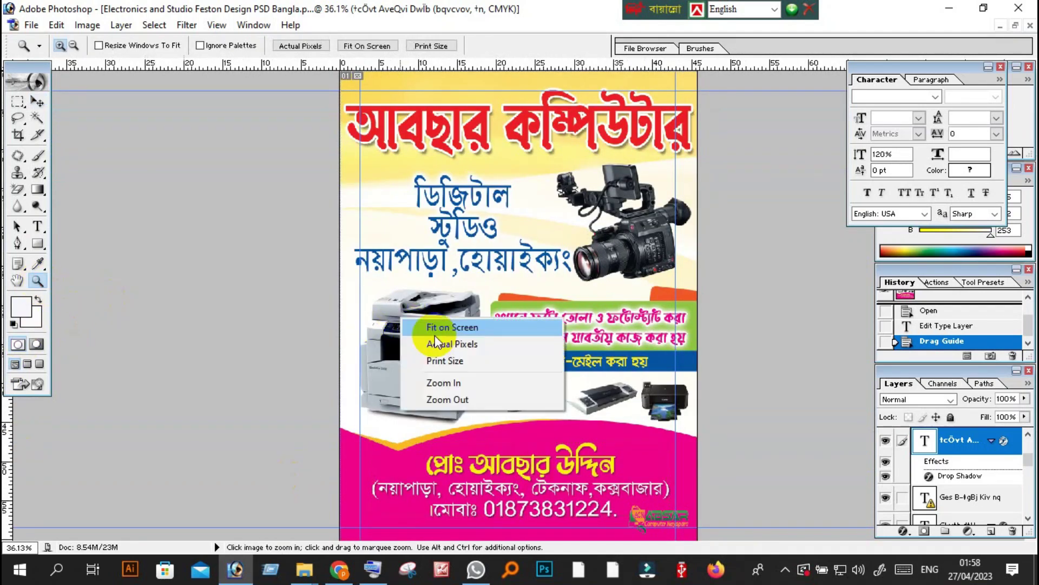
{"action": "left_click", "coordinate": [434, 330]}
{"action": "scroll", "coordinate": [436, 334], "scroll_direction": "up", "scroll_amount": 1}
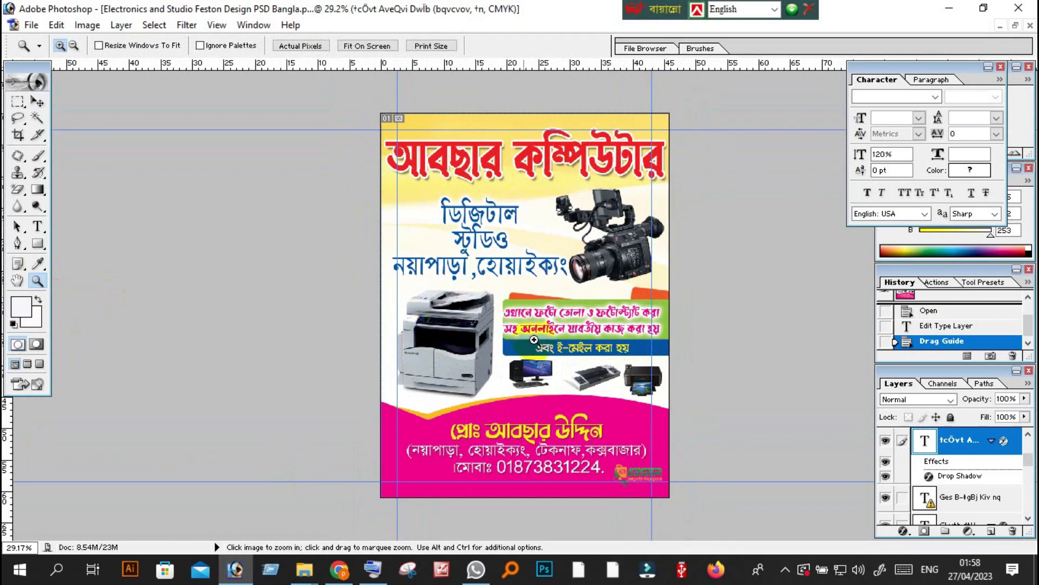
{"action": "scroll", "coordinate": [543, 393], "scroll_direction": "up", "scroll_amount": 1}
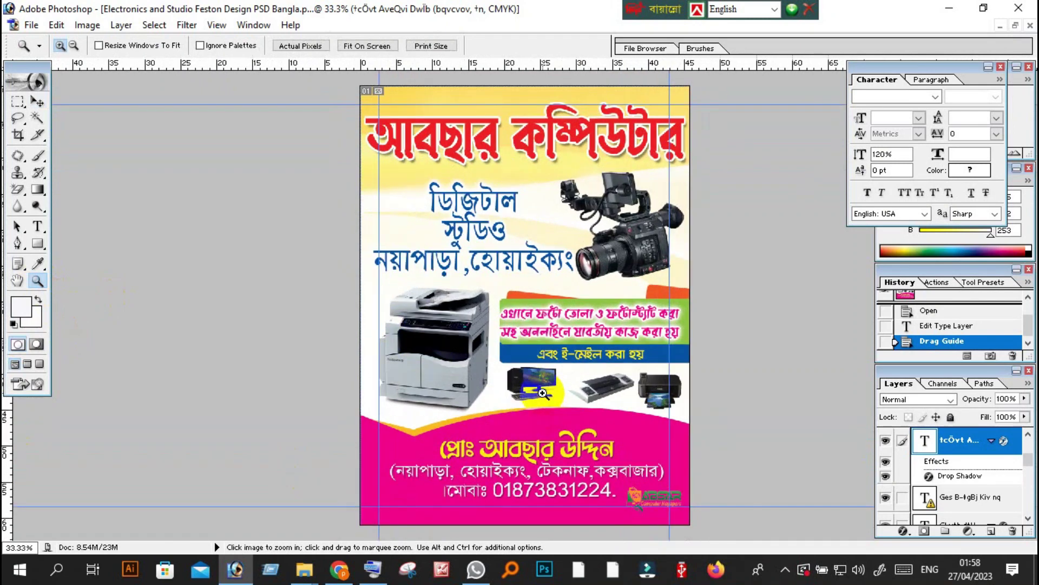
{"action": "scroll", "coordinate": [546, 404], "scroll_direction": "down", "scroll_amount": 2}
{"action": "scroll", "coordinate": [545, 405], "scroll_direction": "up", "scroll_amount": 3}
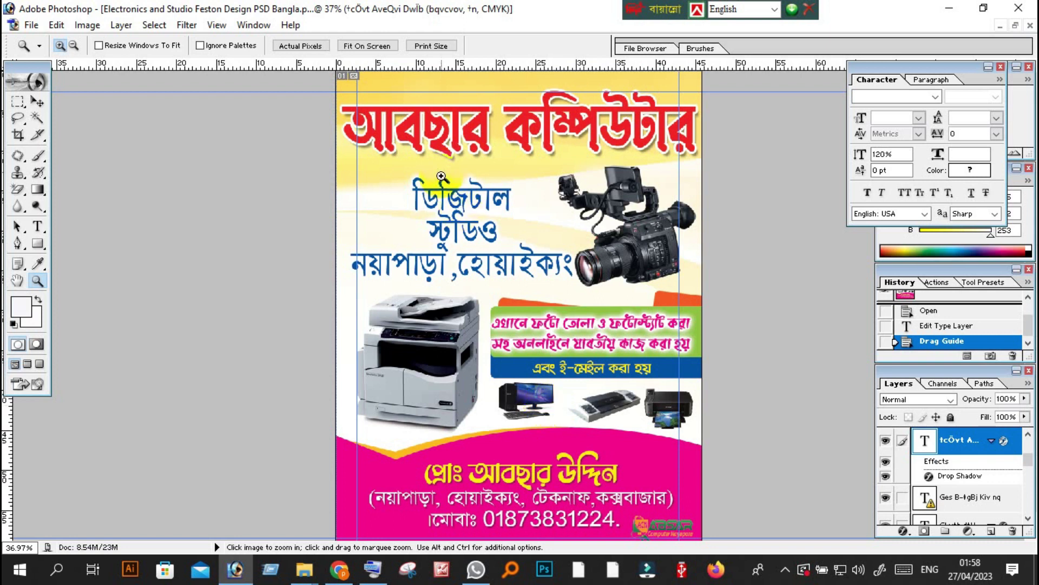
{"action": "scroll", "coordinate": [449, 211], "scroll_direction": "down", "scroll_amount": 1}
{"action": "right_click", "coordinate": [468, 285]}
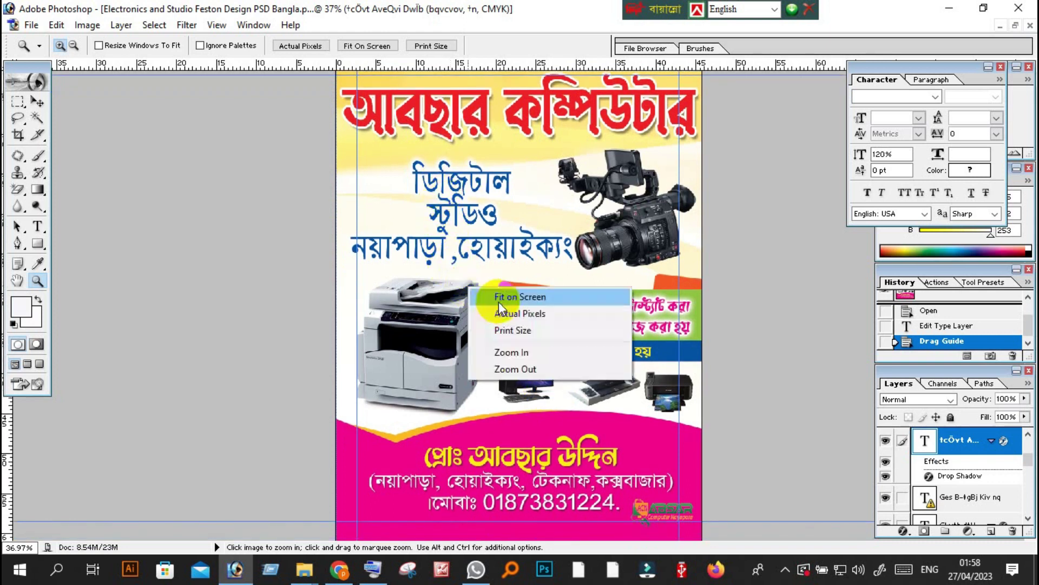
{"action": "left_click", "coordinate": [496, 295]}
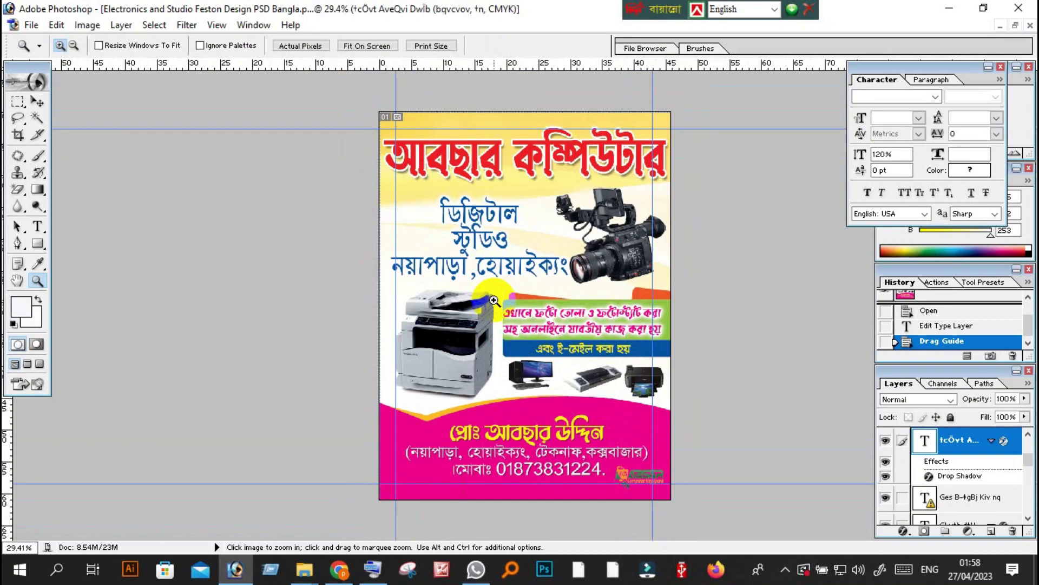
{"action": "scroll", "coordinate": [495, 304], "scroll_direction": "up", "scroll_amount": 1}
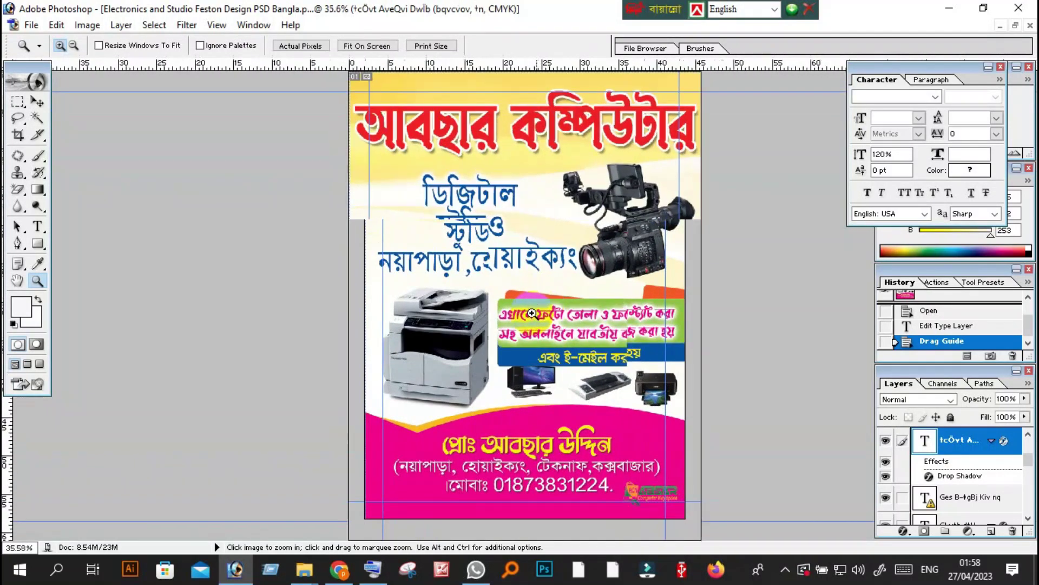
{"action": "scroll", "coordinate": [531, 315], "scroll_direction": "down", "scroll_amount": 2}
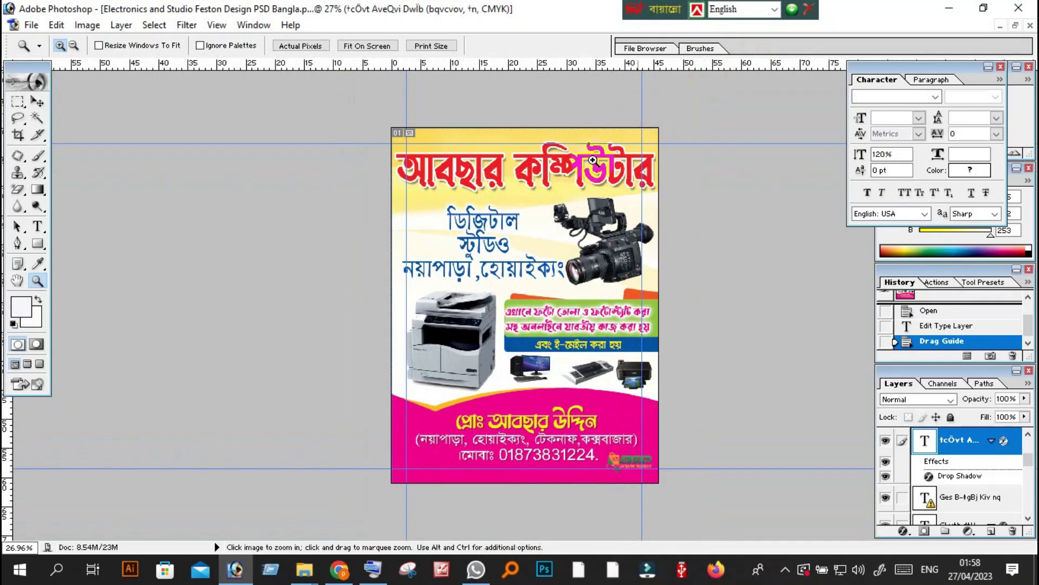
Minimize Photoshop, reopen the flyer's PSD folder and select its three PSD files
{"action": "left_click", "coordinate": [949, 8]}
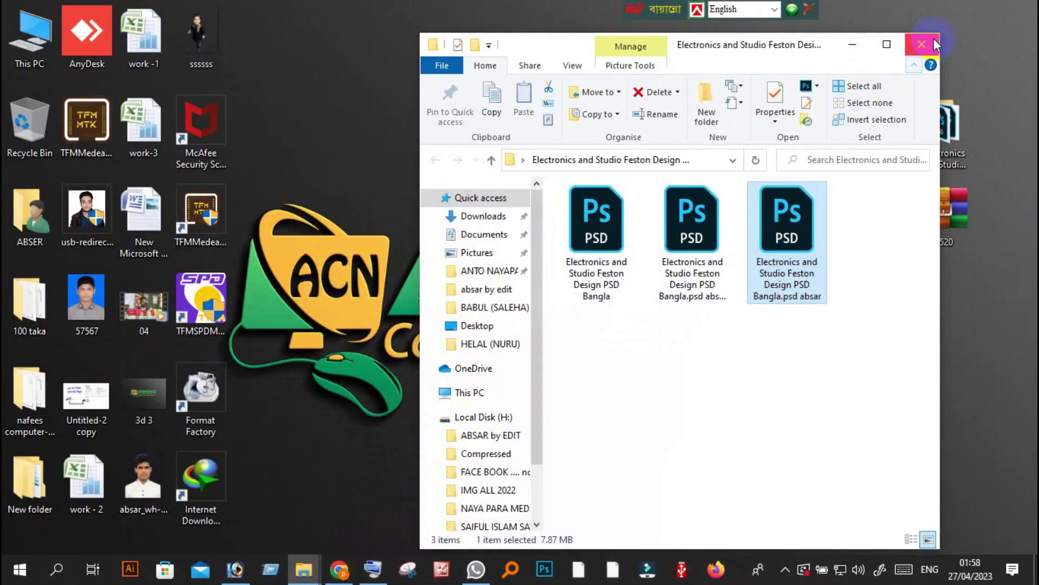
{"action": "left_click", "coordinate": [922, 44]}
{"action": "mouse_move", "coordinate": [950, 230]}
{"action": "left_mouse_down"}
{"action": "mouse_move", "coordinate": [936, 261]}
{"action": "mouse_move", "coordinate": [962, 227]}
{"action": "mouse_move", "coordinate": [951, 229]}
{"action": "left_mouse_up"}
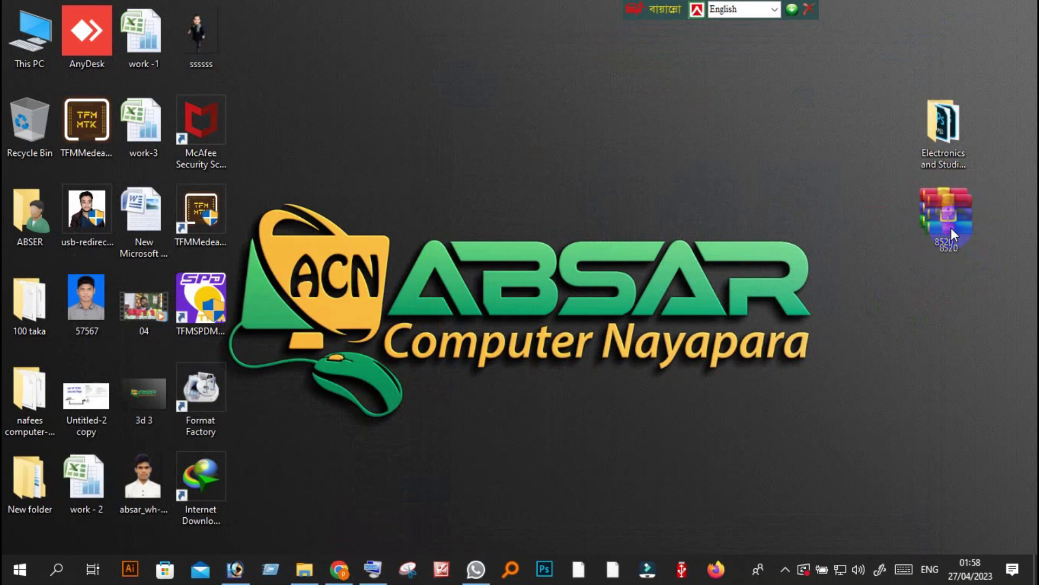
{"action": "double_click", "coordinate": [947, 138]}
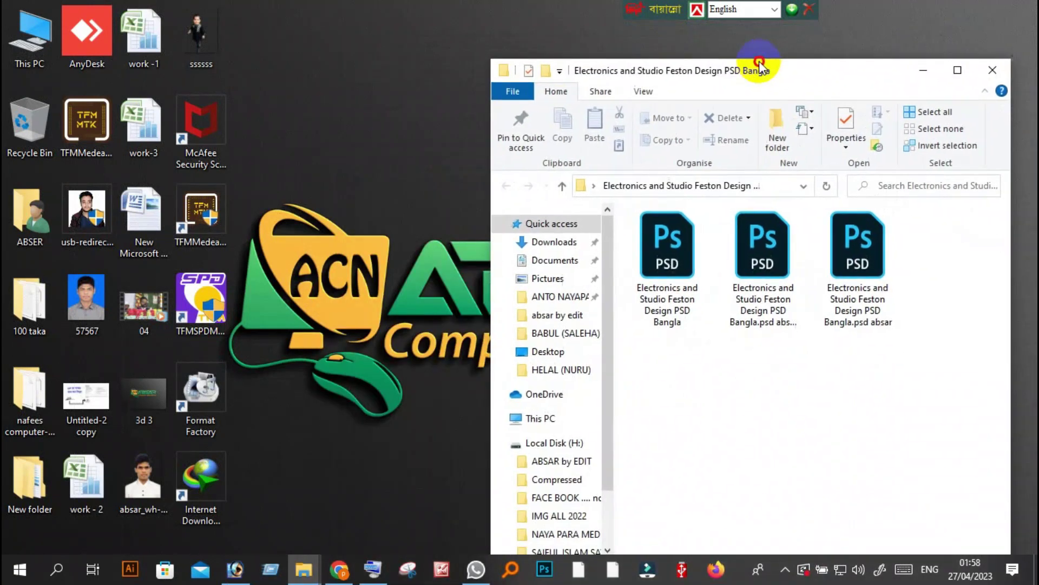
{"action": "left_click_drag", "start_coordinate": [703, 54], "coordinate": [763, 72]}
{"action": "mouse_move", "coordinate": [972, 485]}
{"action": "left_mouse_down"}
{"action": "mouse_move", "coordinate": [661, 239]}
{"action": "mouse_move", "coordinate": [651, 271]}
{"action": "left_mouse_up"}
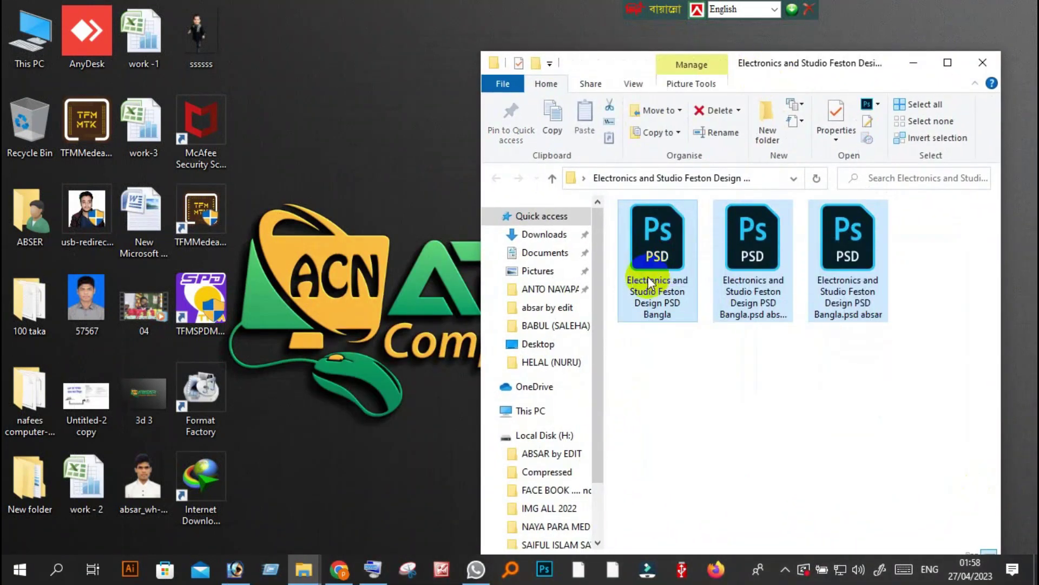
Refresh the desktop twice and close the PSD folder window
{"action": "right_click", "coordinate": [298, 190]}
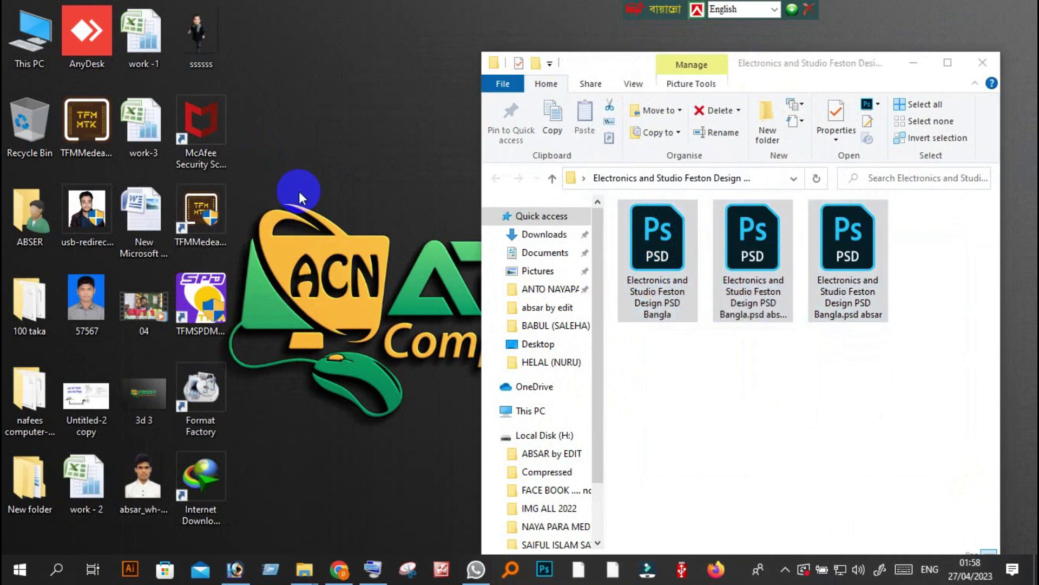
{"action": "left_click", "coordinate": [297, 188]}
{"action": "right_click", "coordinate": [266, 142]}
{"action": "left_click", "coordinate": [297, 188]}
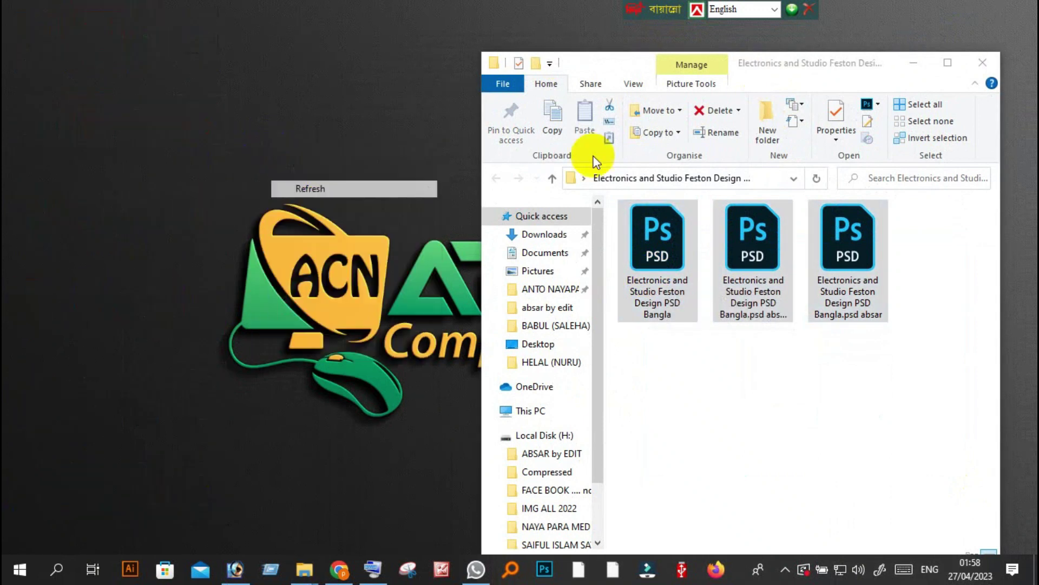
{"action": "left_click", "coordinate": [982, 62]}
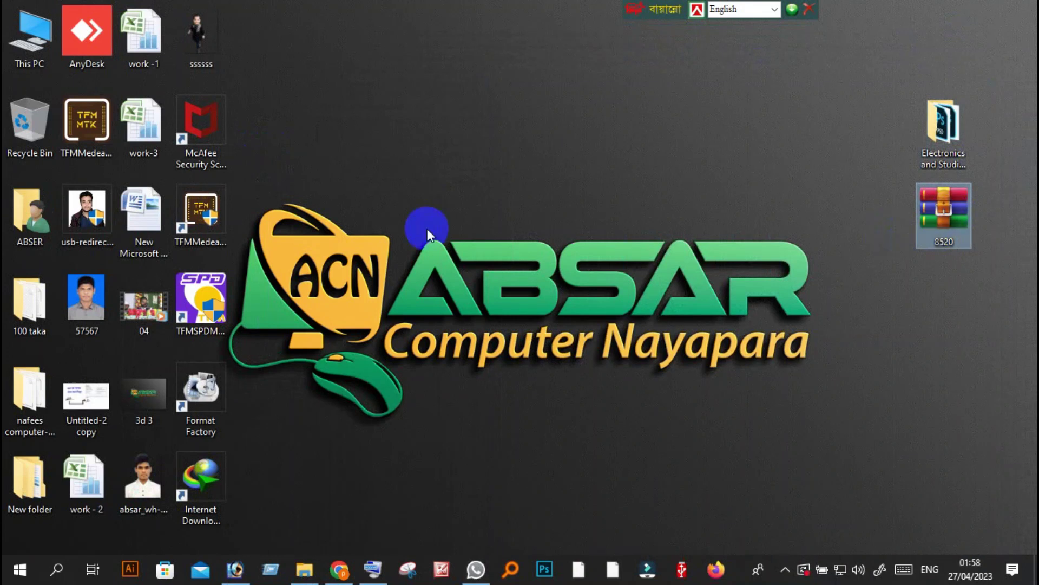
{"action": "right_click", "coordinate": [336, 88]}
{"action": "left_click", "coordinate": [371, 134]}
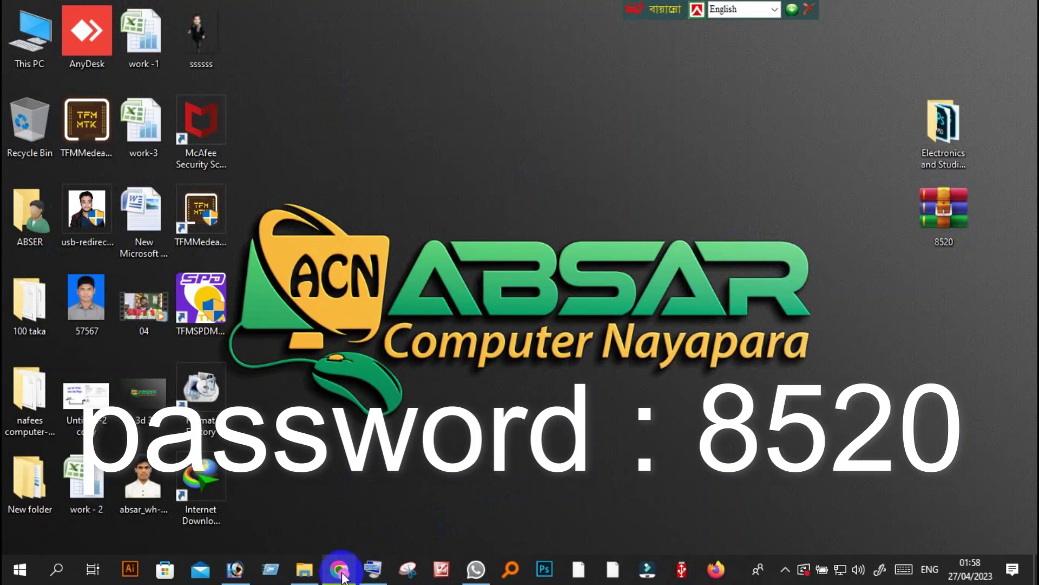
{"action": "right_click", "coordinate": [420, 212]}
{"action": "left_click", "coordinate": [417, 203]}
{"action": "right_click", "coordinate": [397, 180]}
{"action": "left_click", "coordinate": [433, 225]}
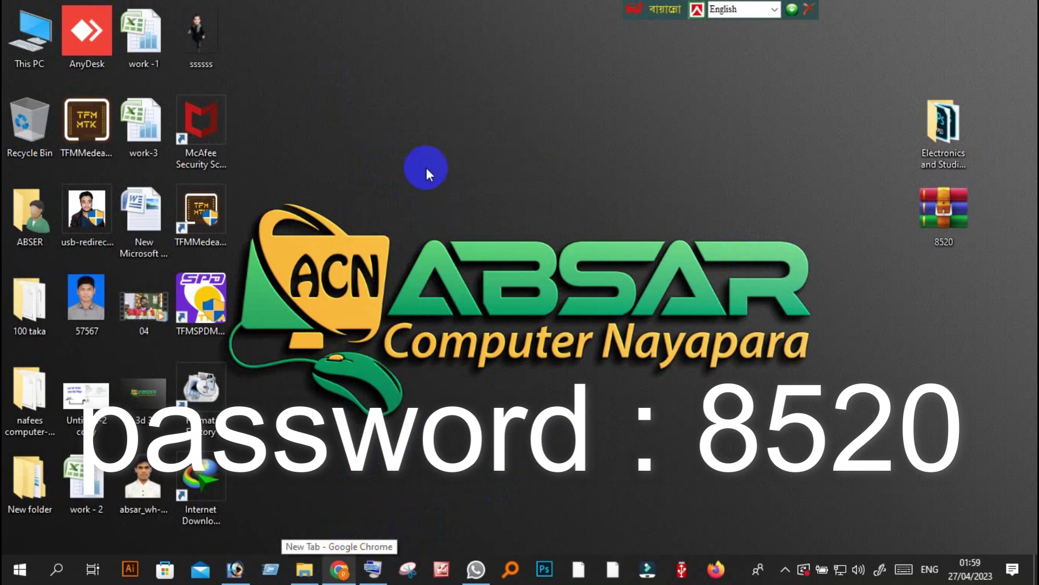
{"action": "right_click", "coordinate": [426, 165]}
{"action": "left_click", "coordinate": [484, 210]}
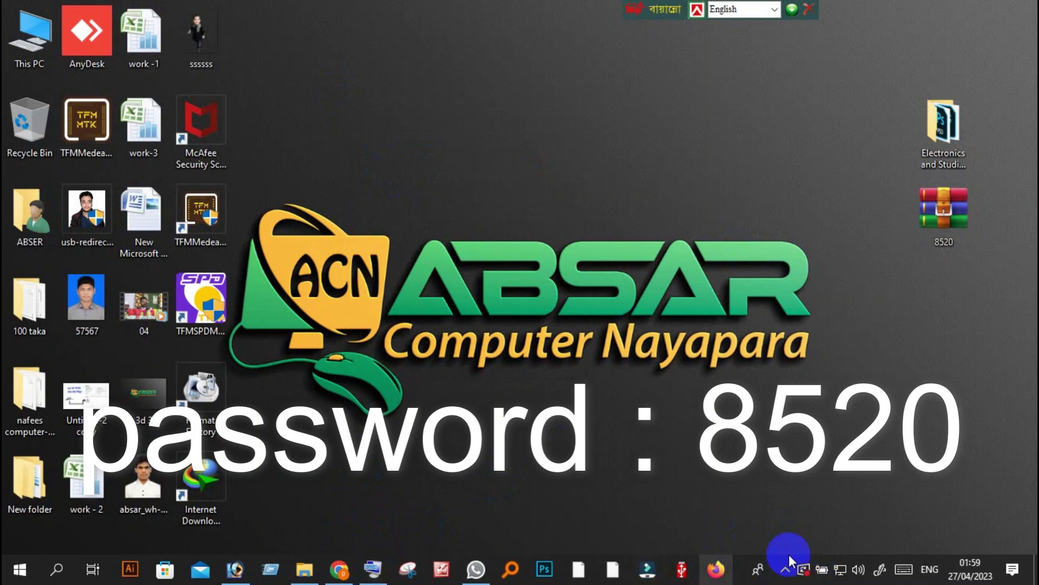
{"action": "left_click", "coordinate": [235, 568]}
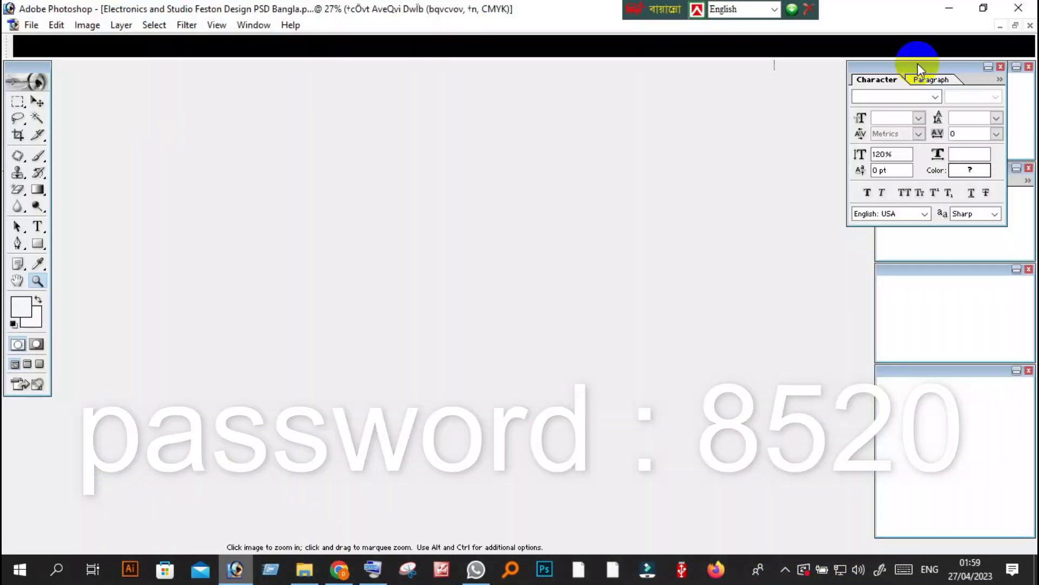
{"action": "left_click", "coordinate": [949, 8]}
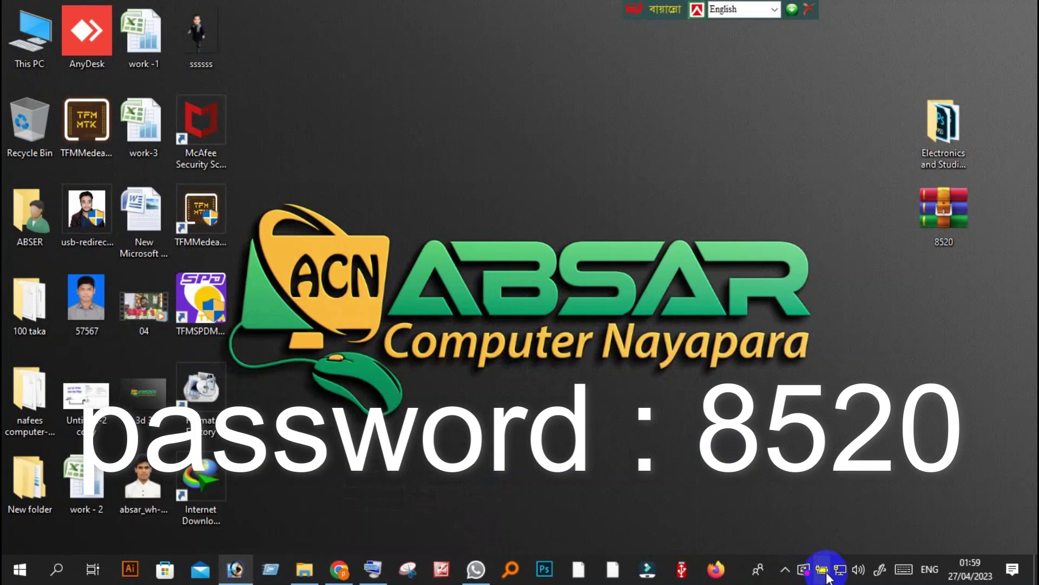